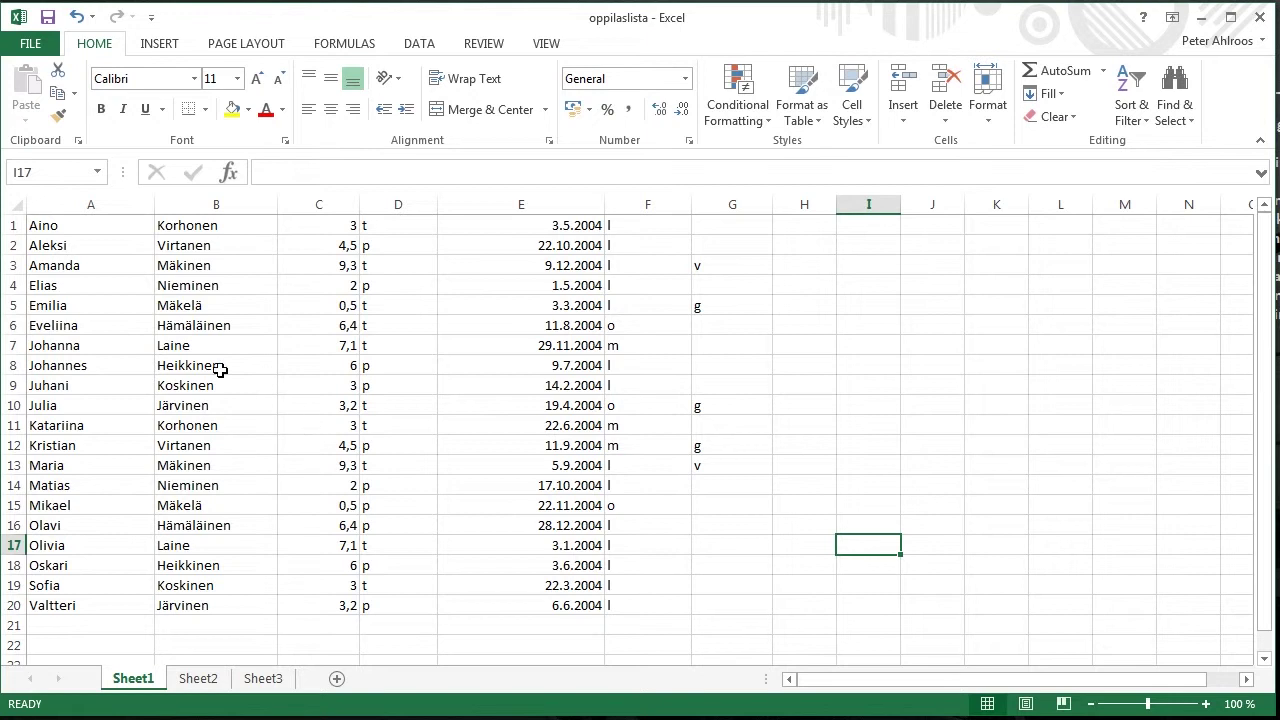
- Insert a blank row above the student list and select cell A1 for the headings
click(15, 225)
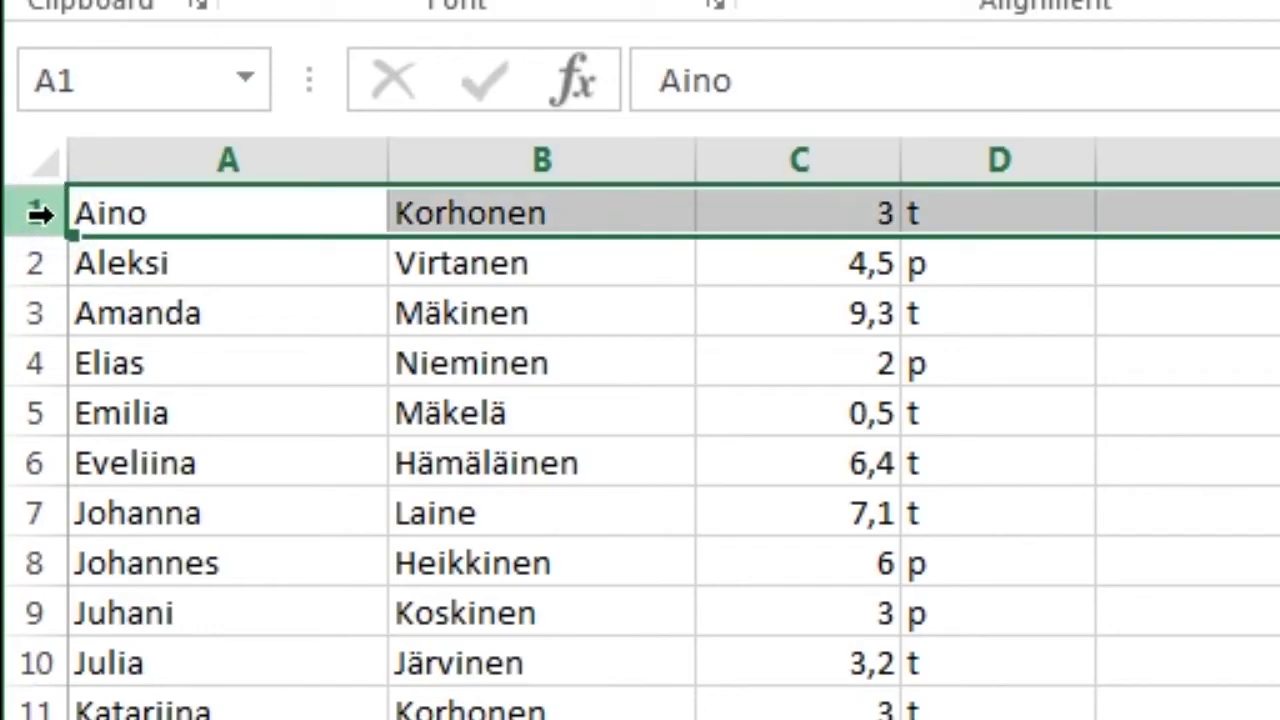
right_click(40, 209)
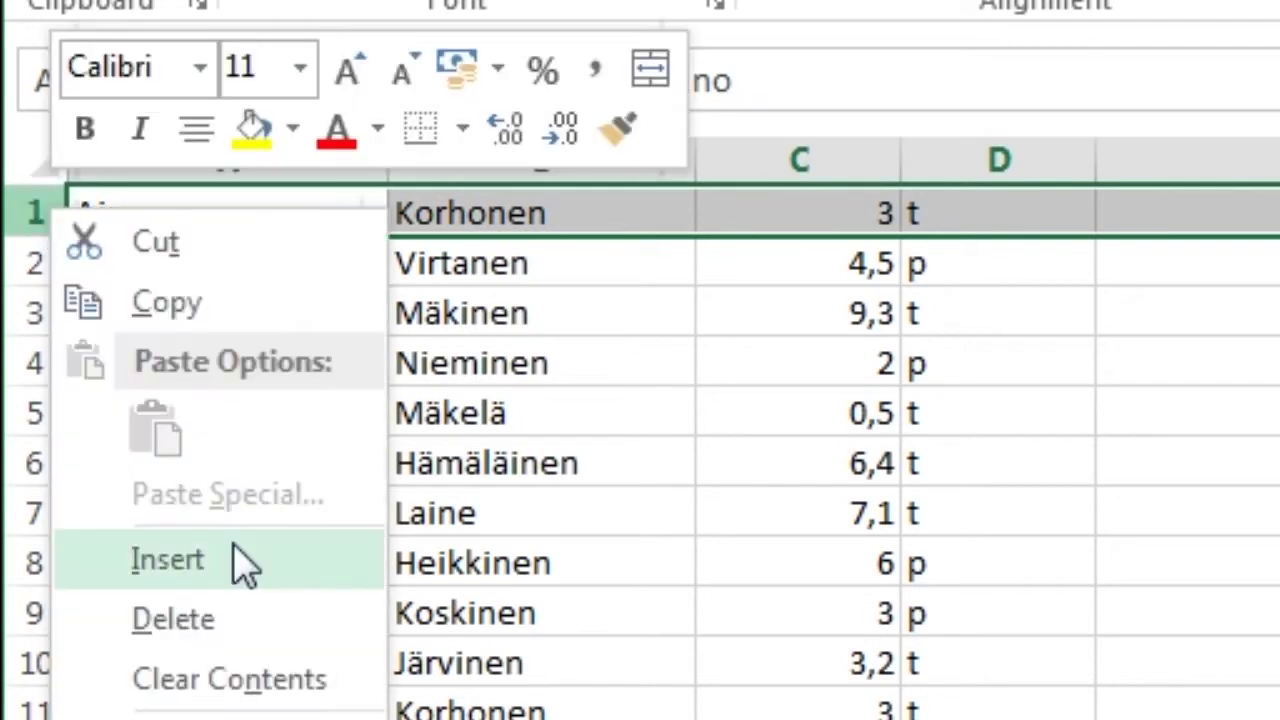
click(167, 562)
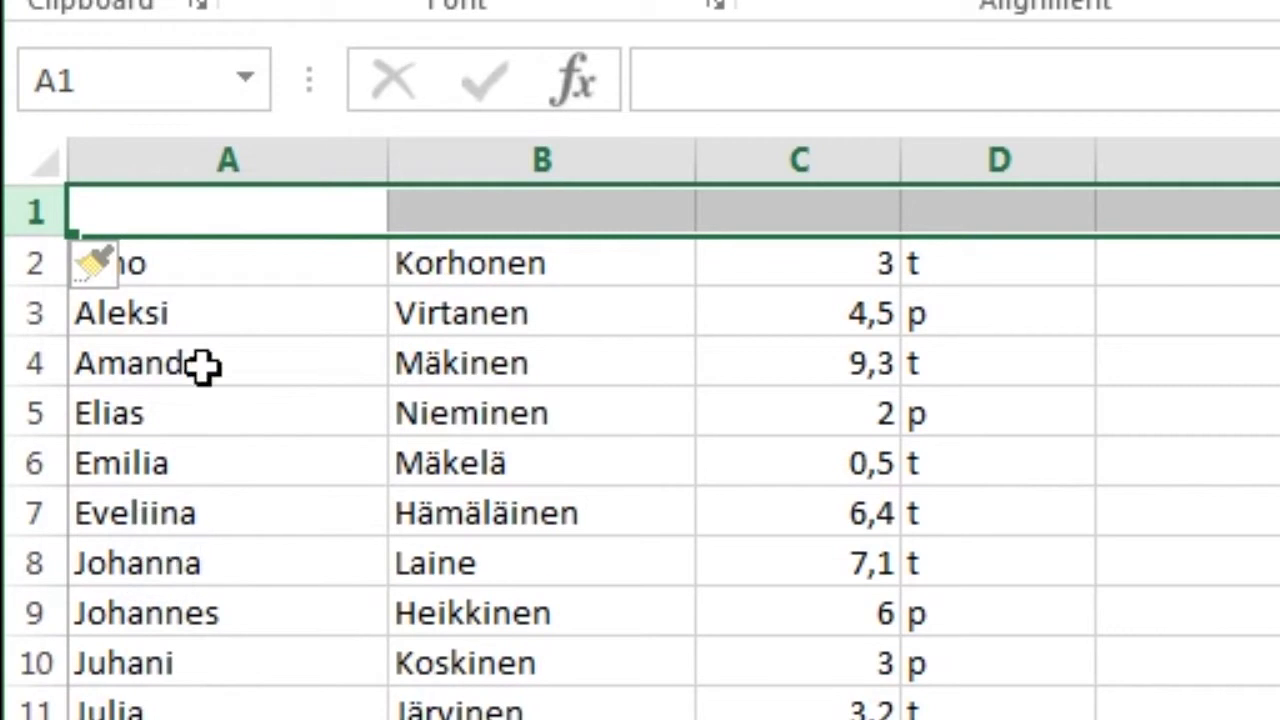
click(171, 206)
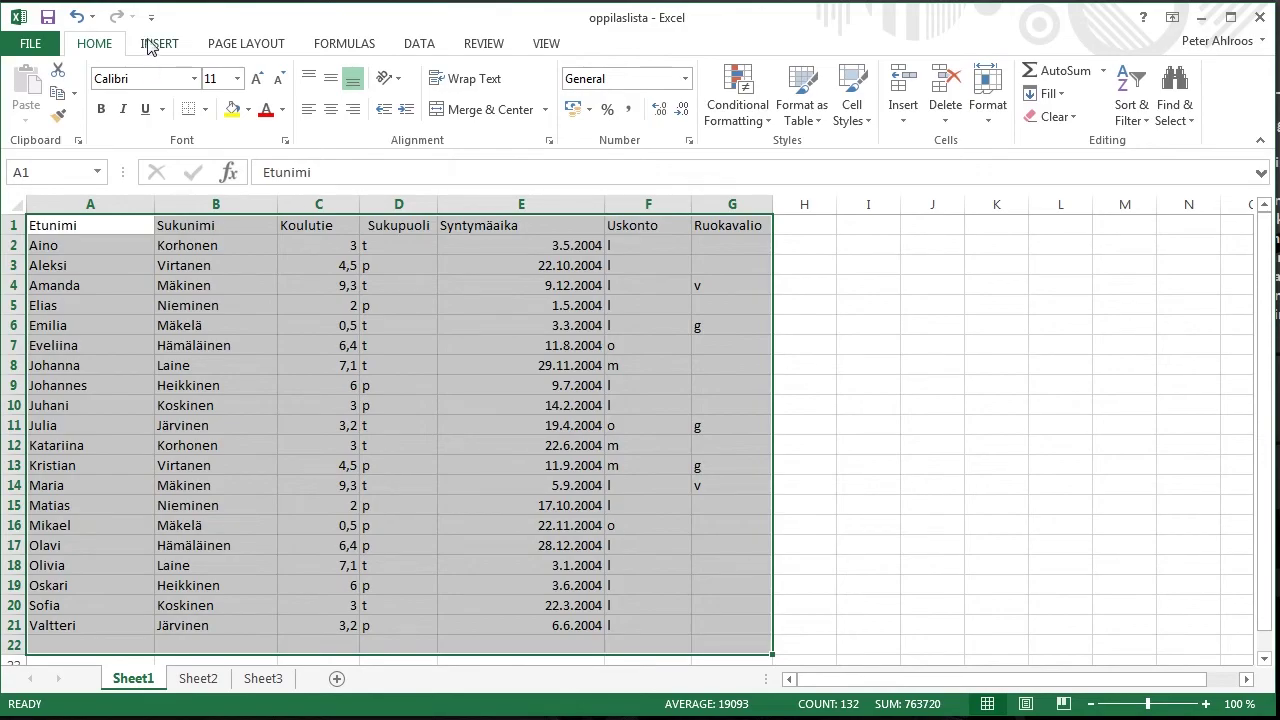
- Convert range A1:G22 into a table with 'My table has headers' checked
click(156, 44)
click(175, 88)
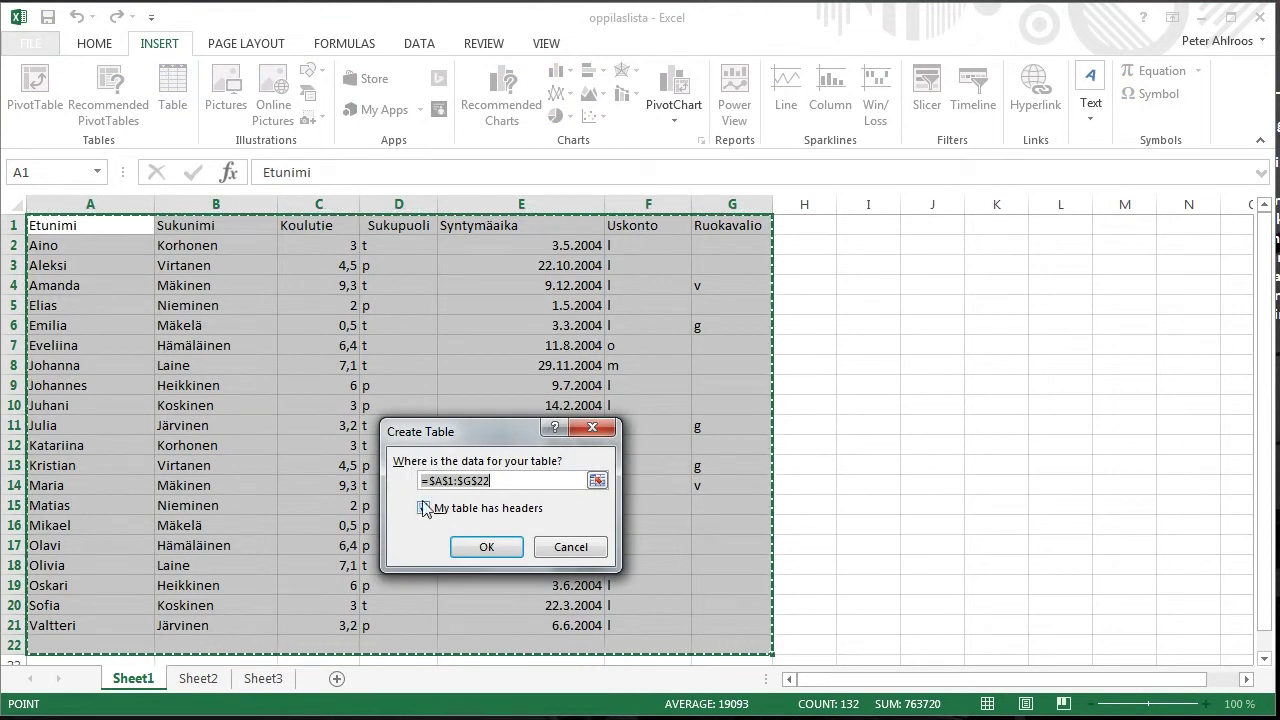
click(490, 546)
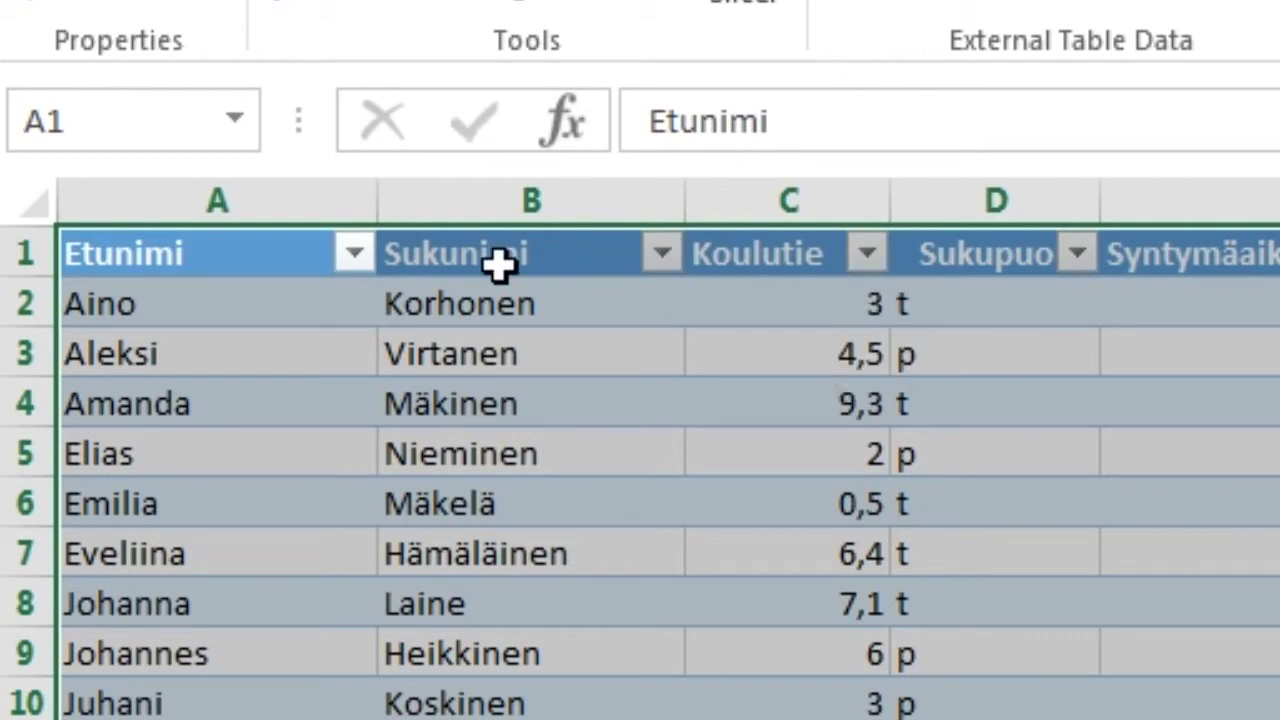
- Sort the table by Sukunimi, Etunimi, Koulutie, then Syntymäaika oldest to newest
click(664, 252)
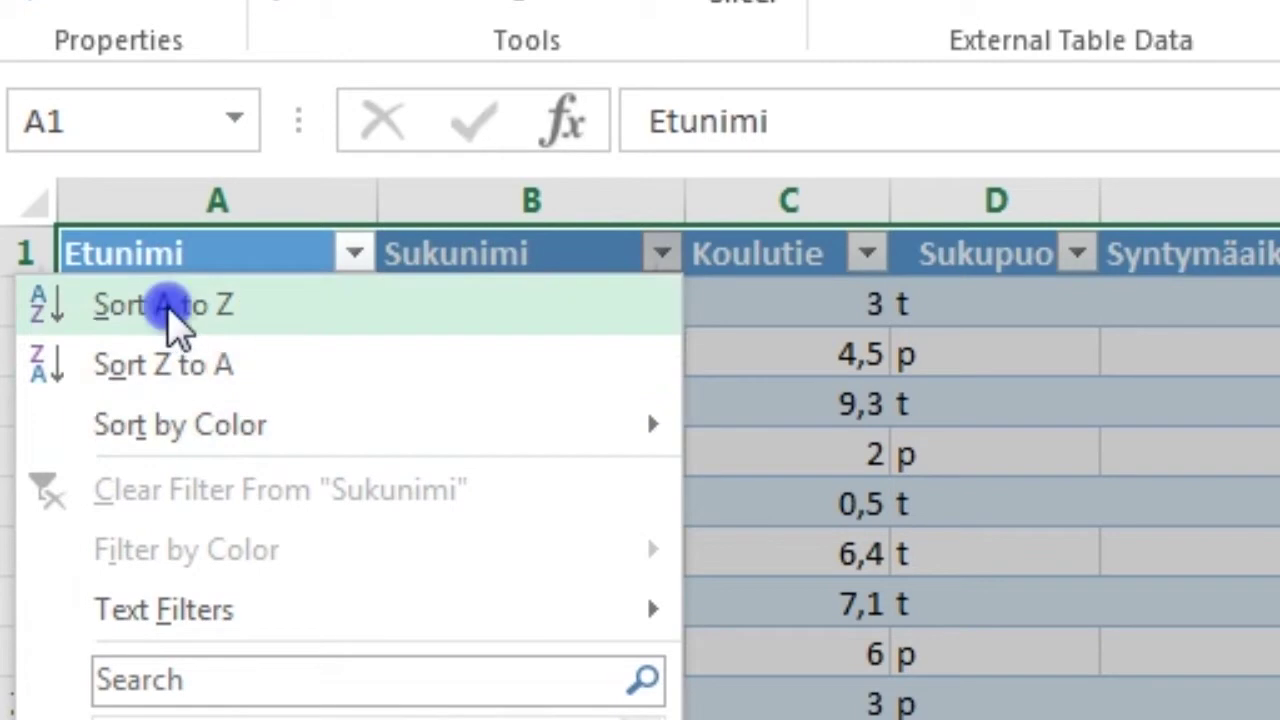
click(168, 306)
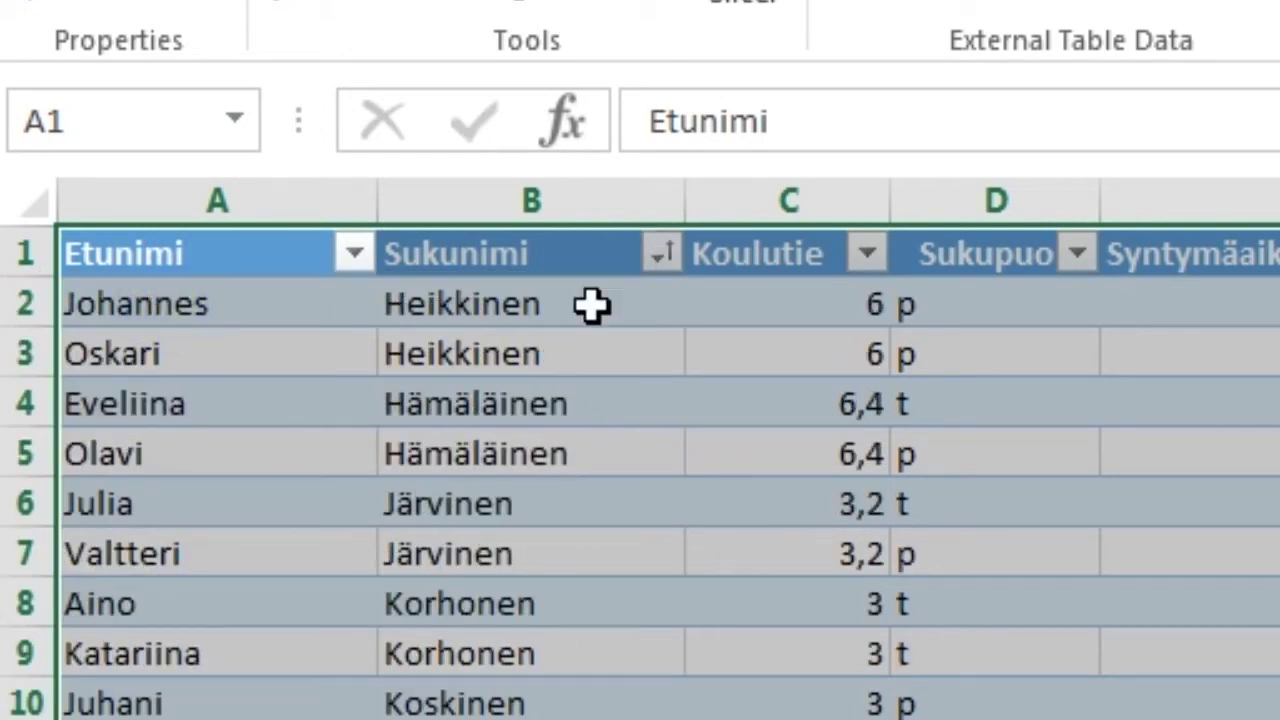
click(354, 254)
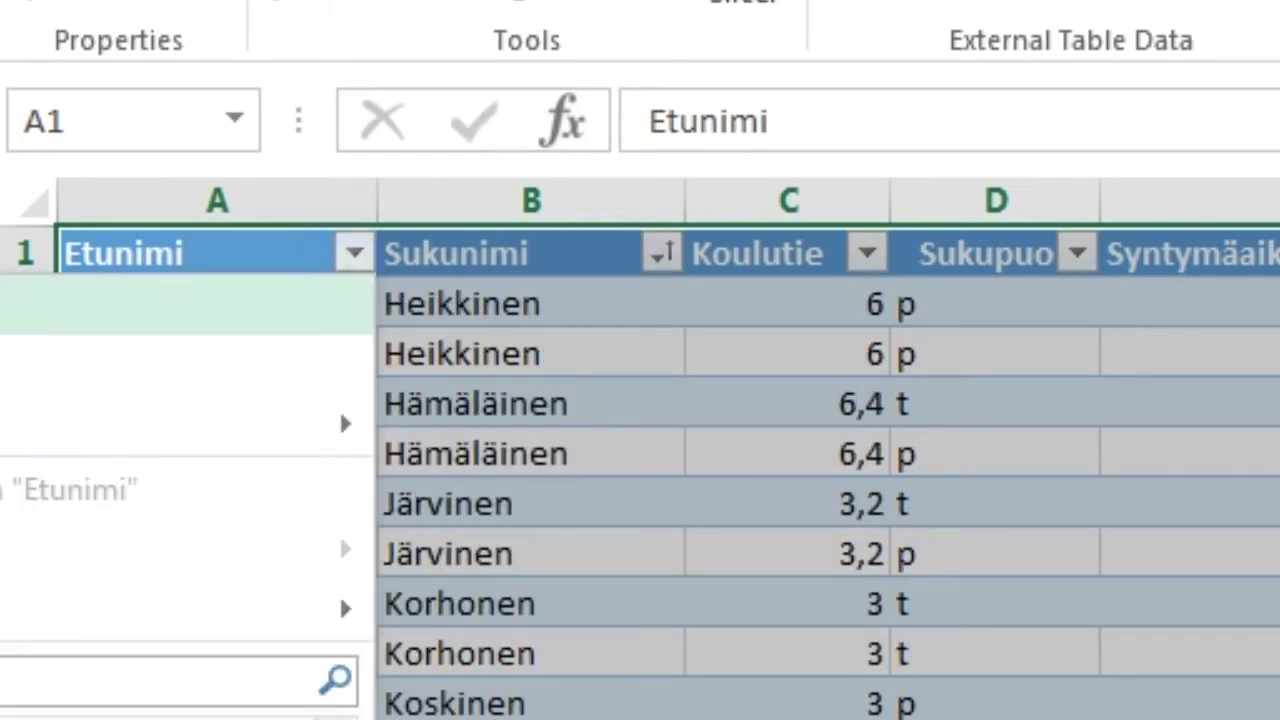
click(90, 304)
click(866, 254)
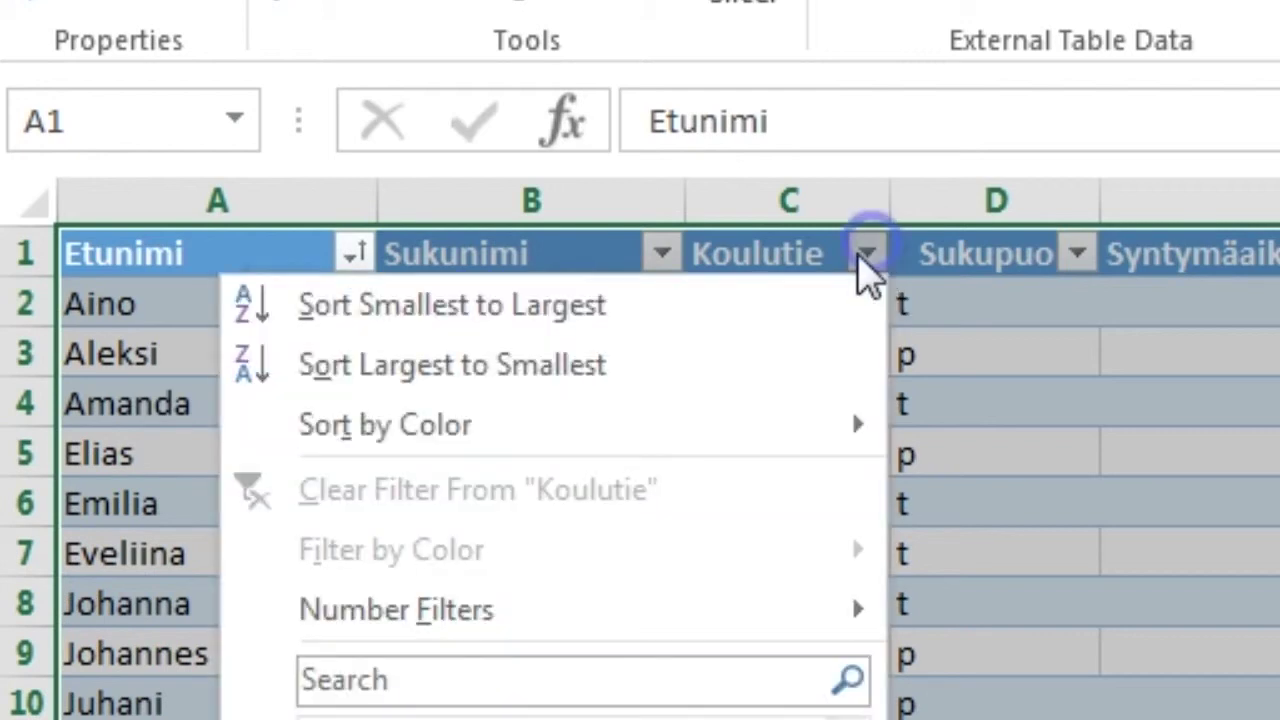
click(668, 312)
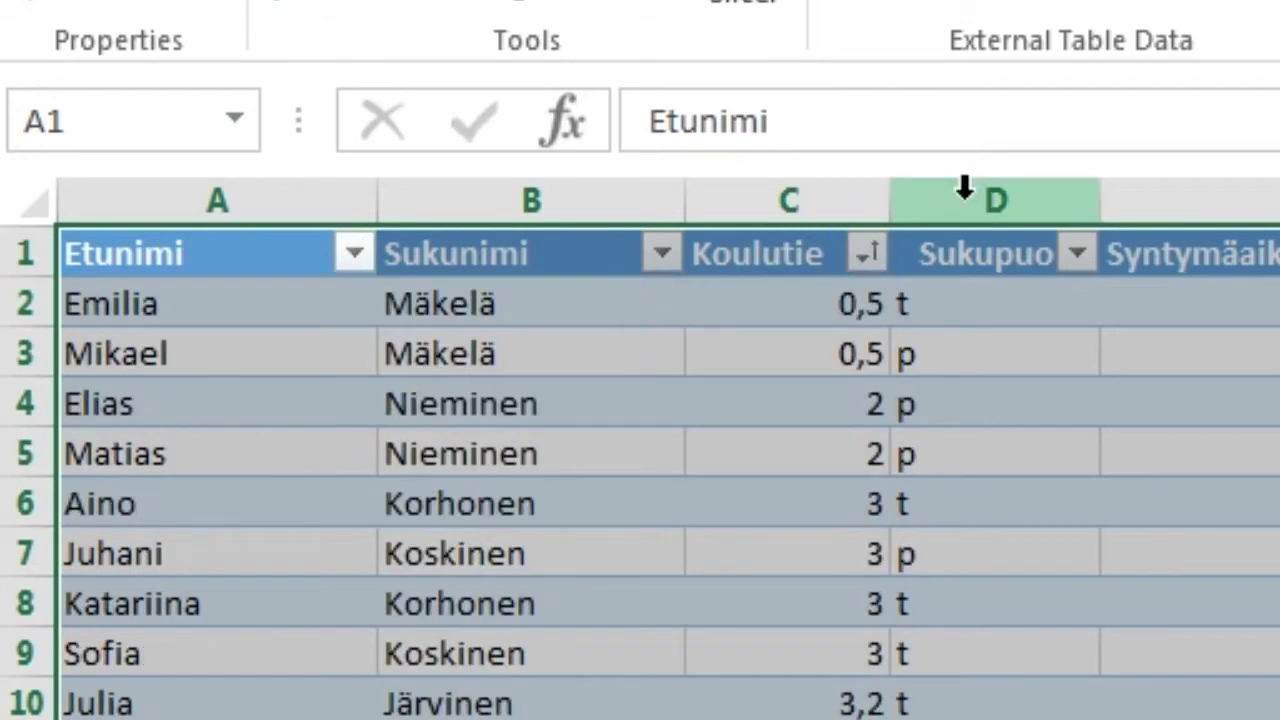
click(1279, 254)
click(1109, 310)
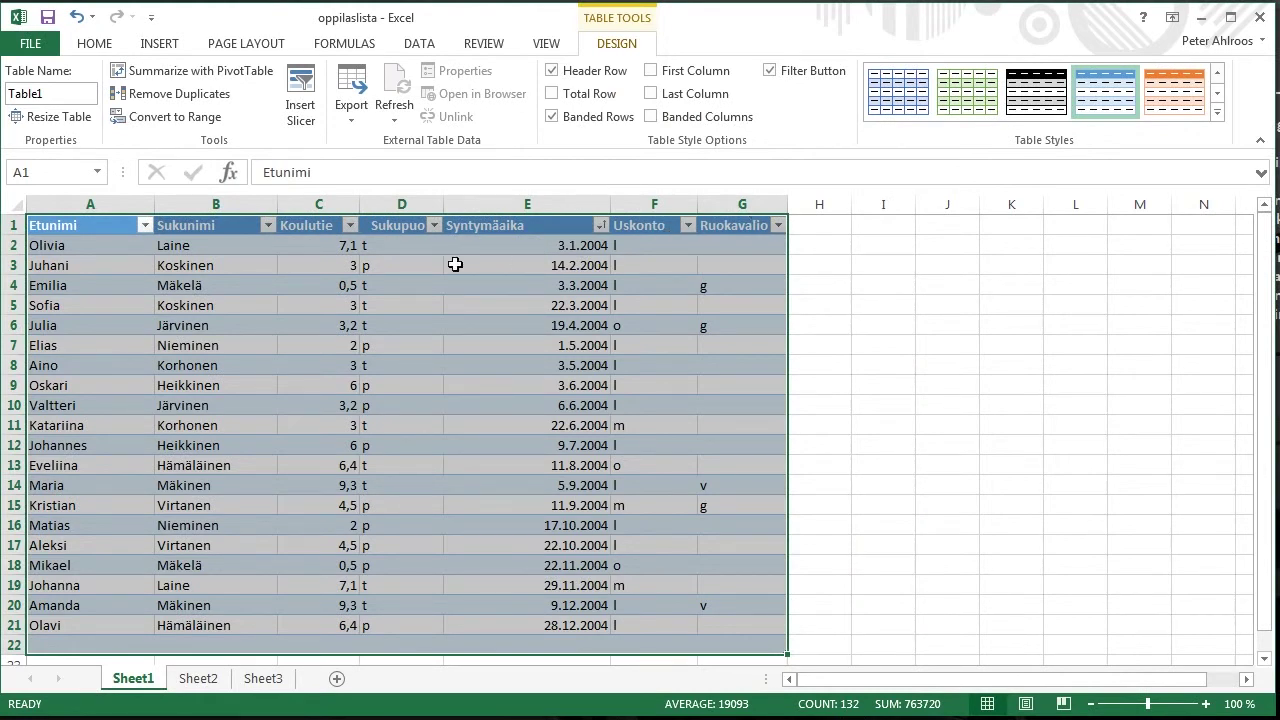
- Filter the Uskonto column to show only rows with value l
click(688, 226)
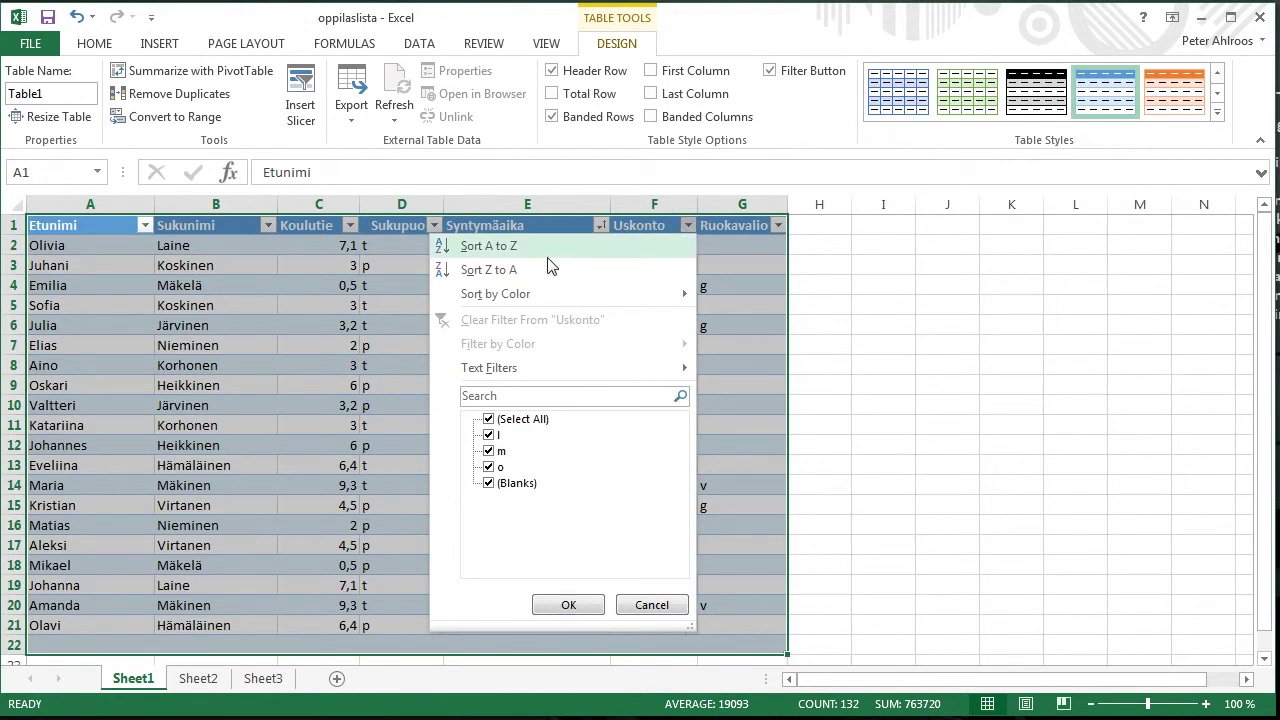
click(489, 435)
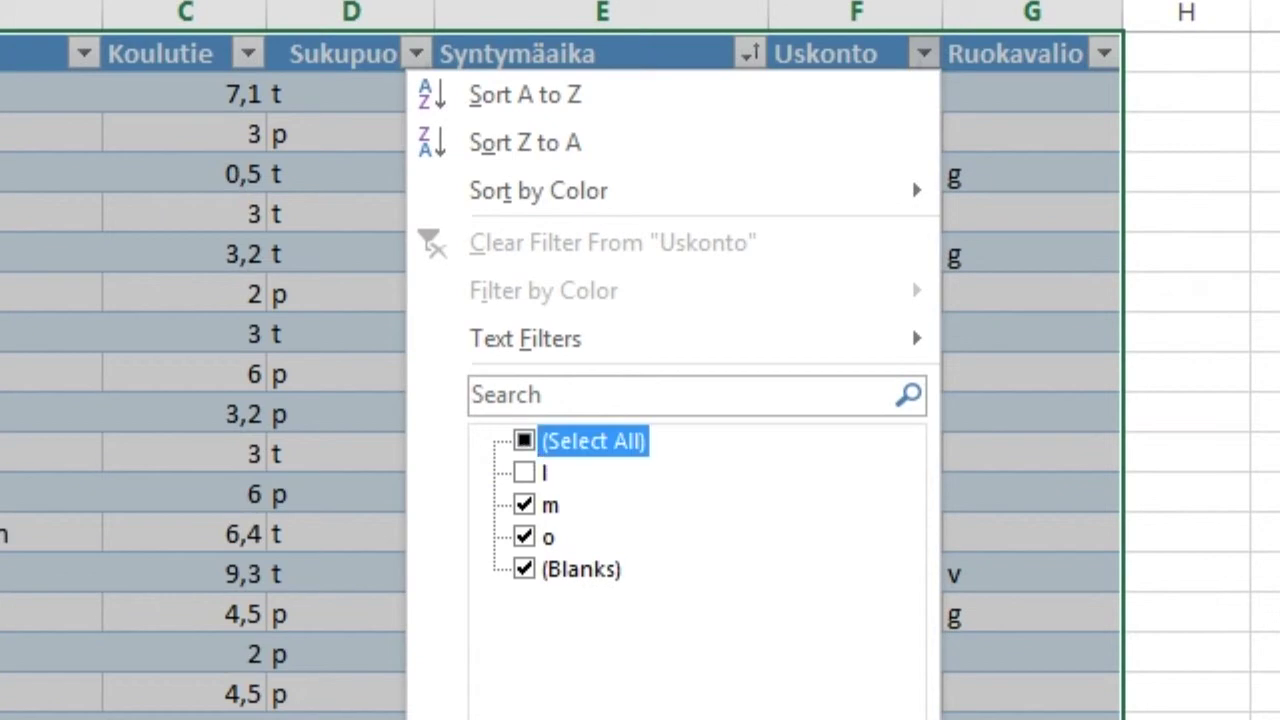
click(490, 420)
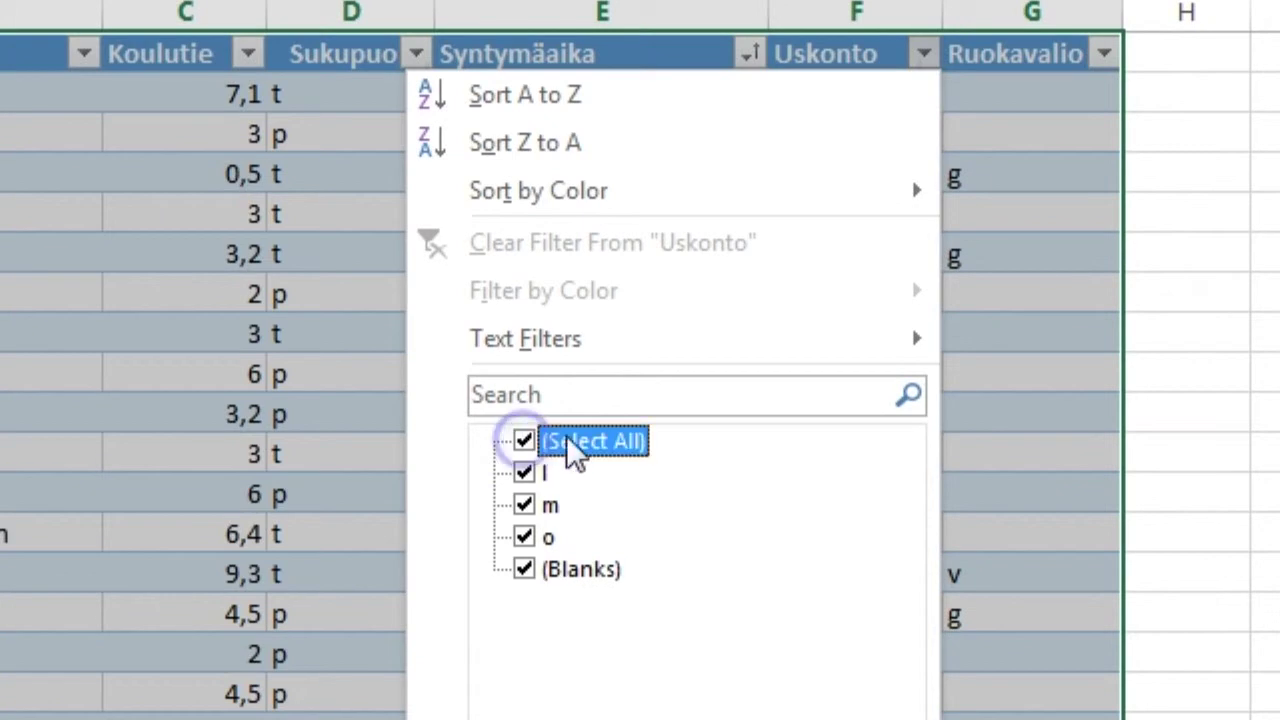
click(524, 505)
click(524, 537)
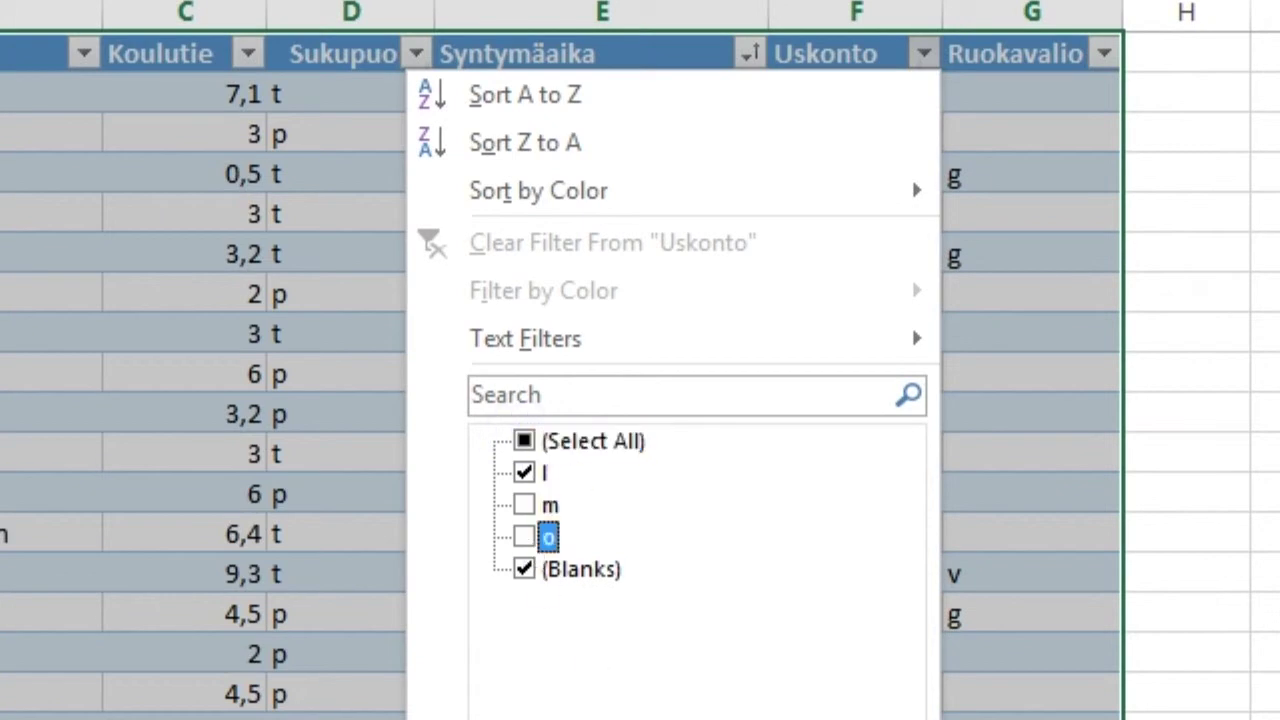
click(555, 571)
click(790, 716)
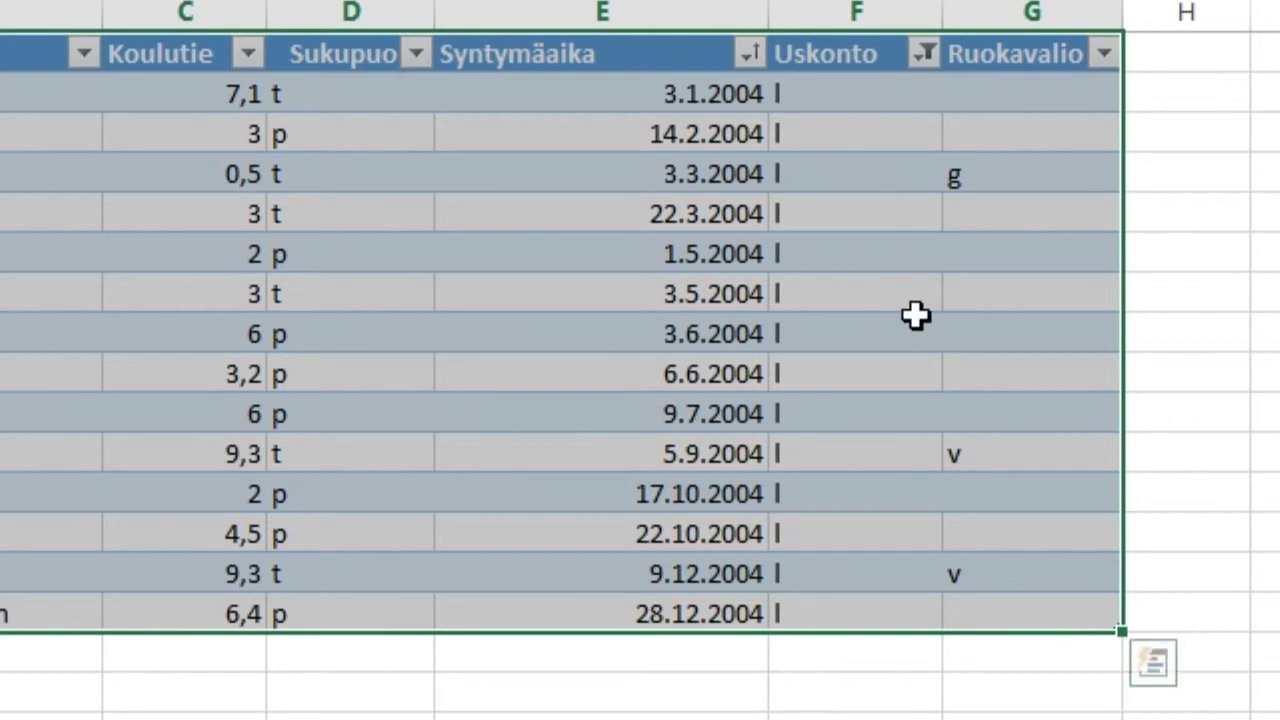
- Change the Uskonto filter to show only rows with value o
click(921, 54)
click(524, 472)
click(524, 537)
click(680, 705)
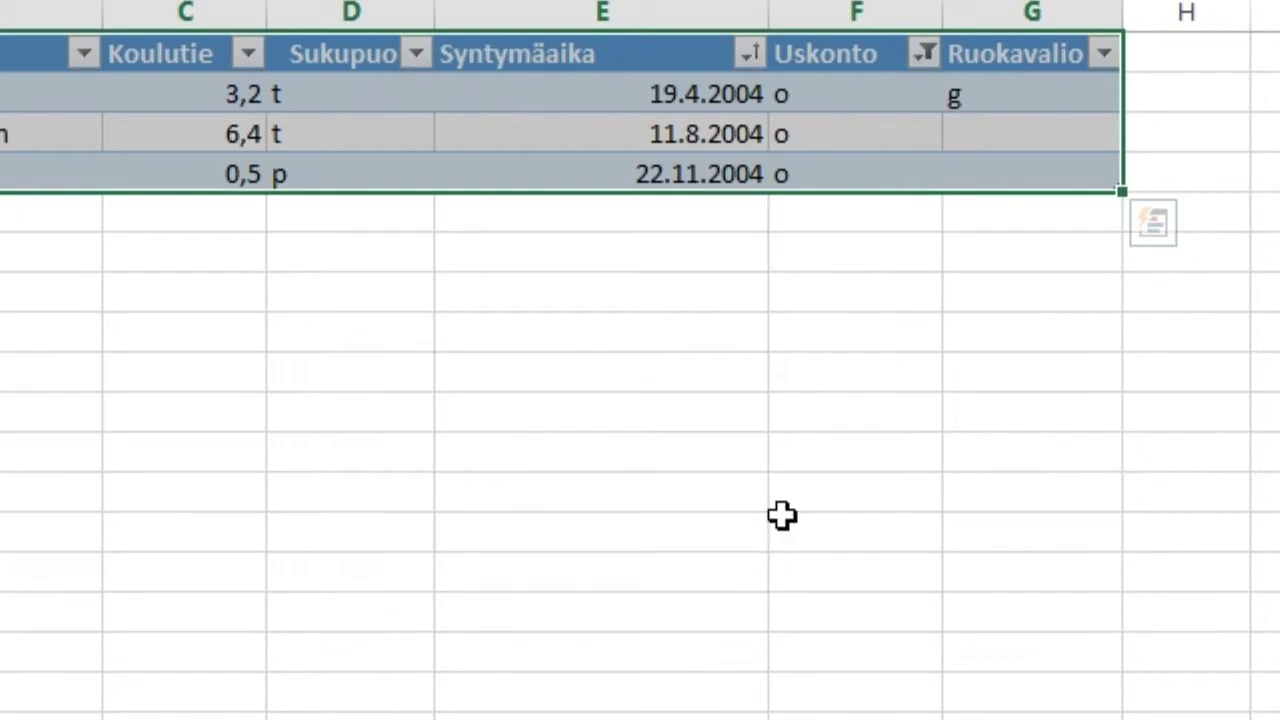
- Change the Uskonto filter to show only rows with value m
click(921, 54)
click(524, 537)
click(524, 504)
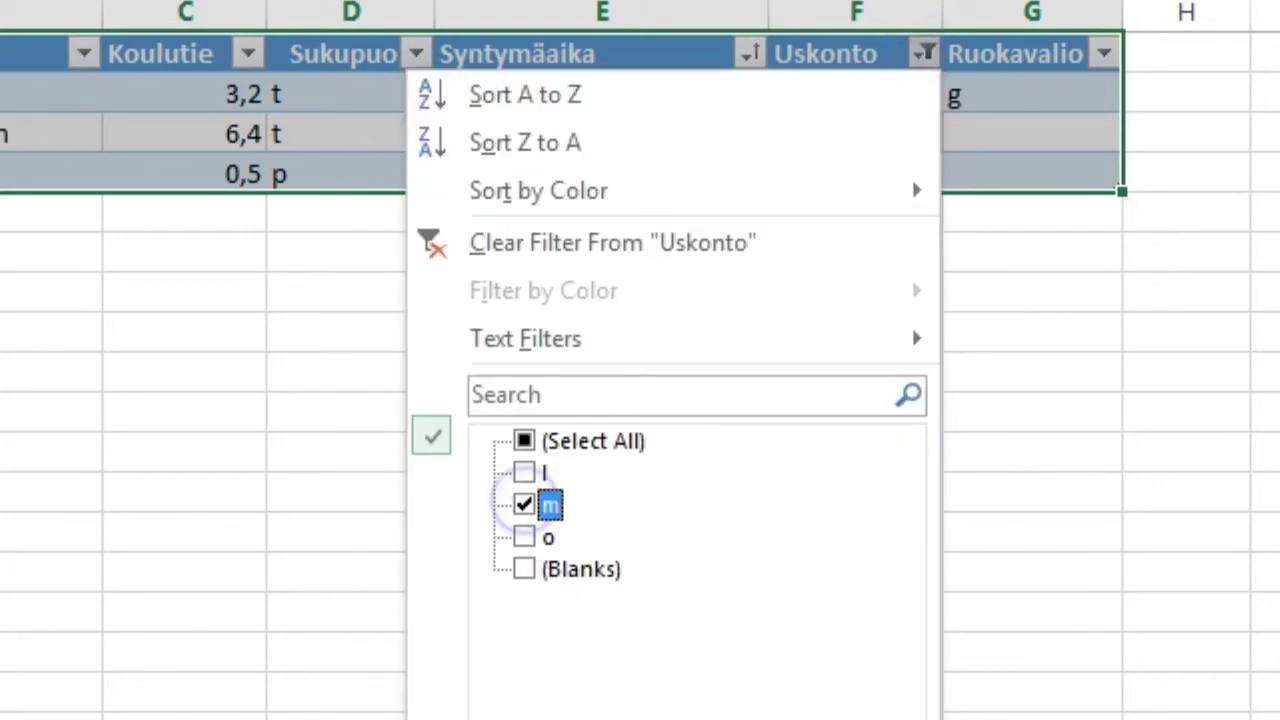
click(680, 705)
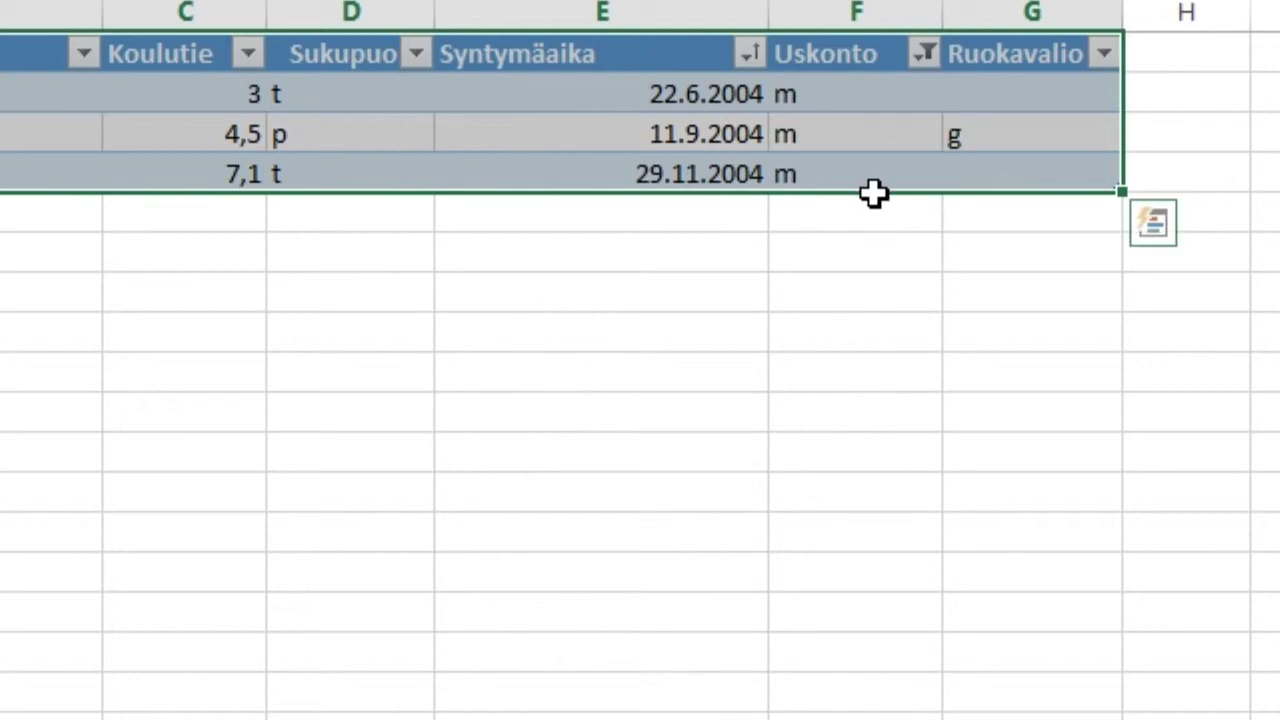
- Reselect all Uskonto values so every student shows again
click(921, 54)
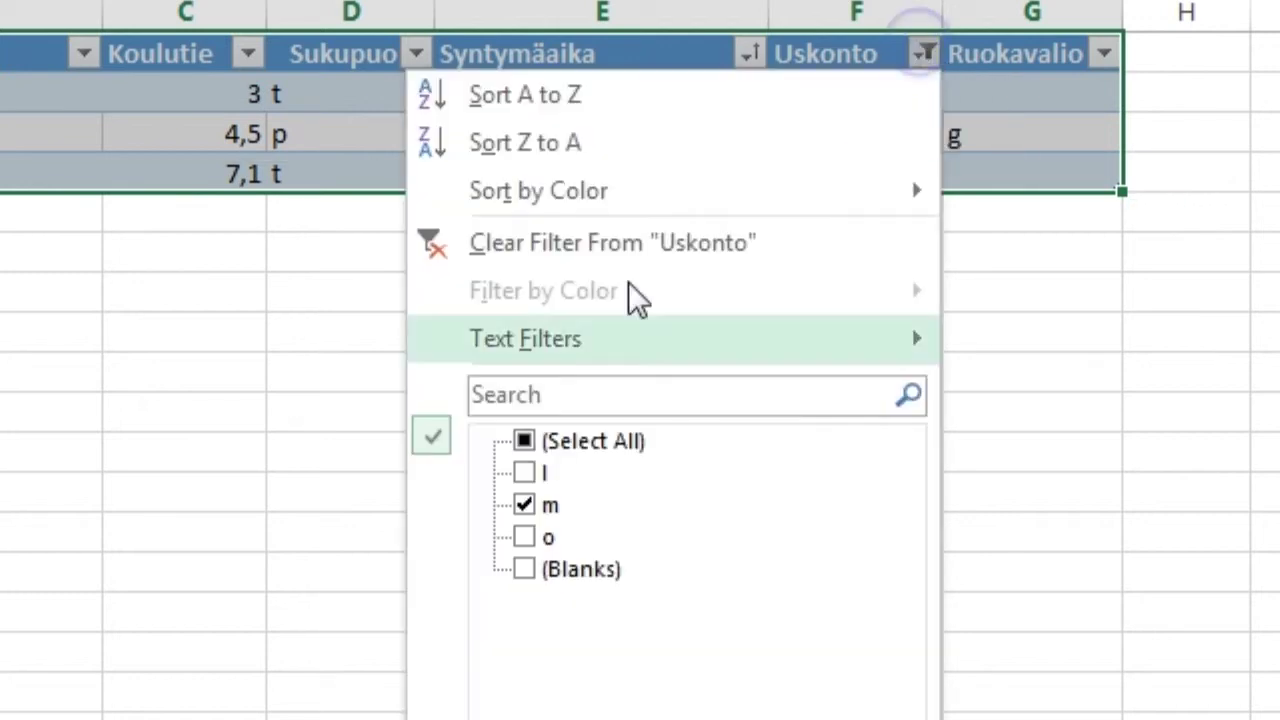
click(523, 441)
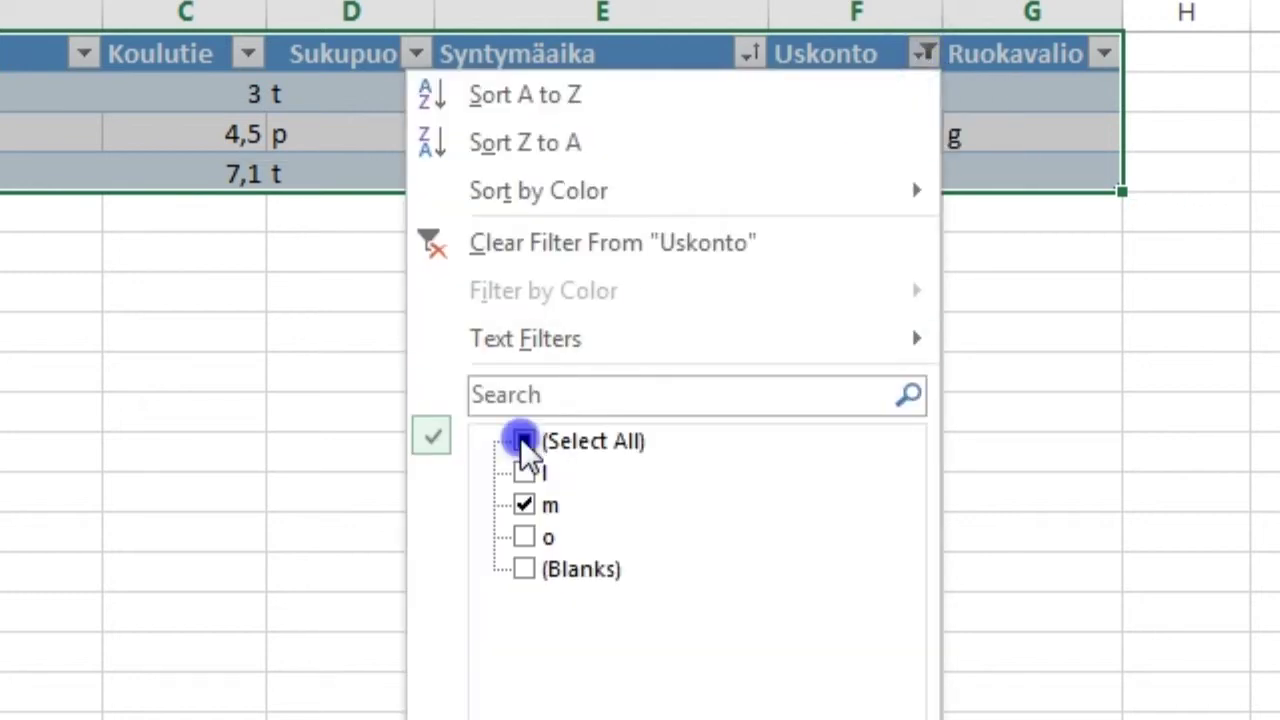
click(622, 706)
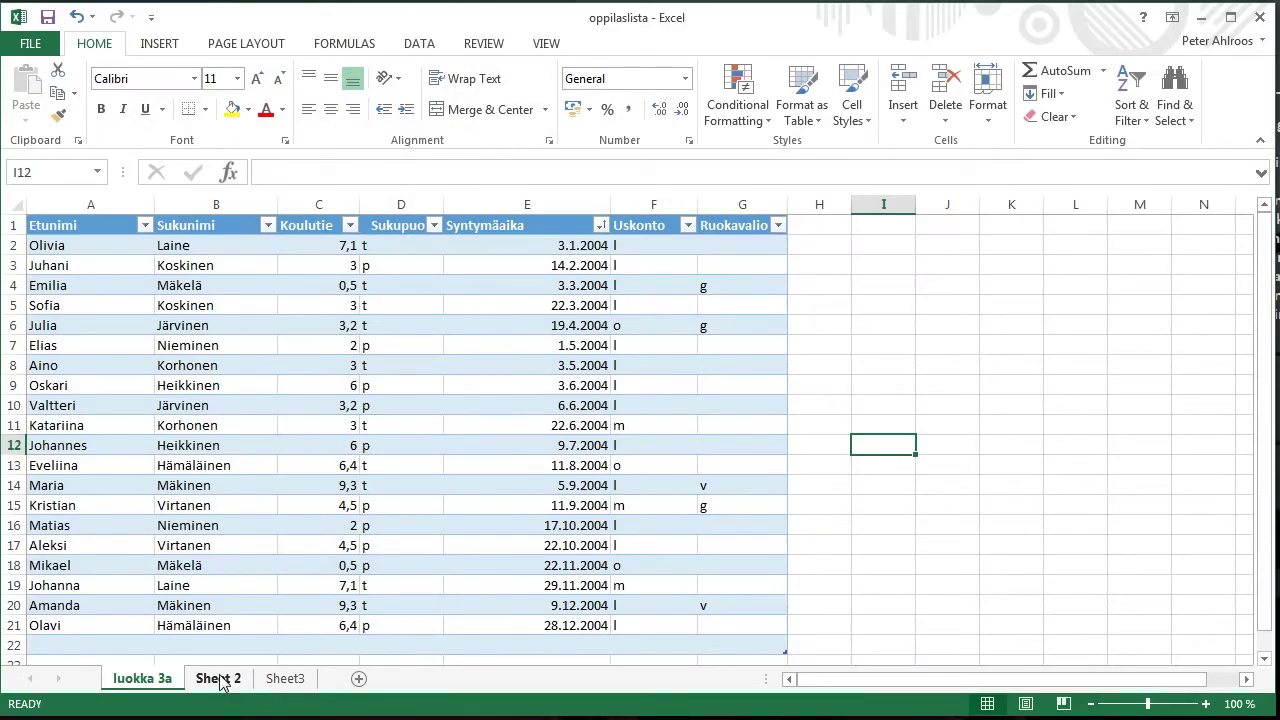
- Rename the second worksheet to 'luokka 3b'
click(219, 679)
double_click(218, 678)
text(luokka)
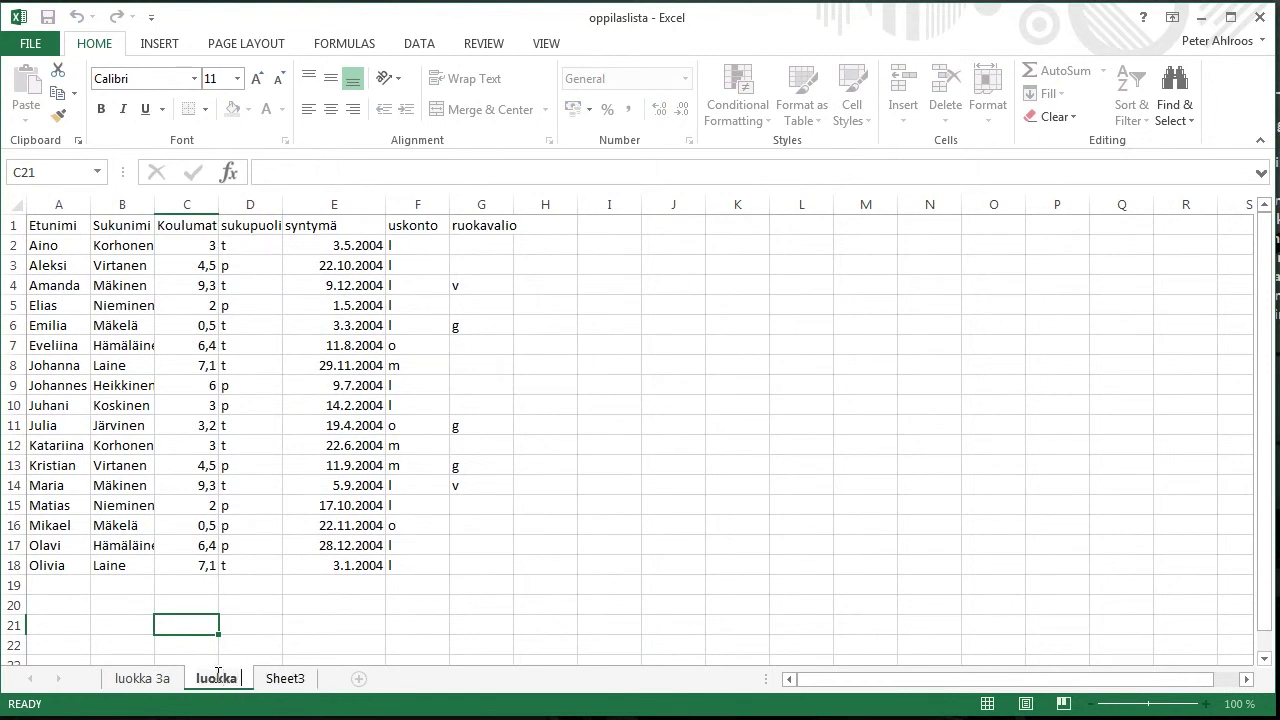
text( 3b)
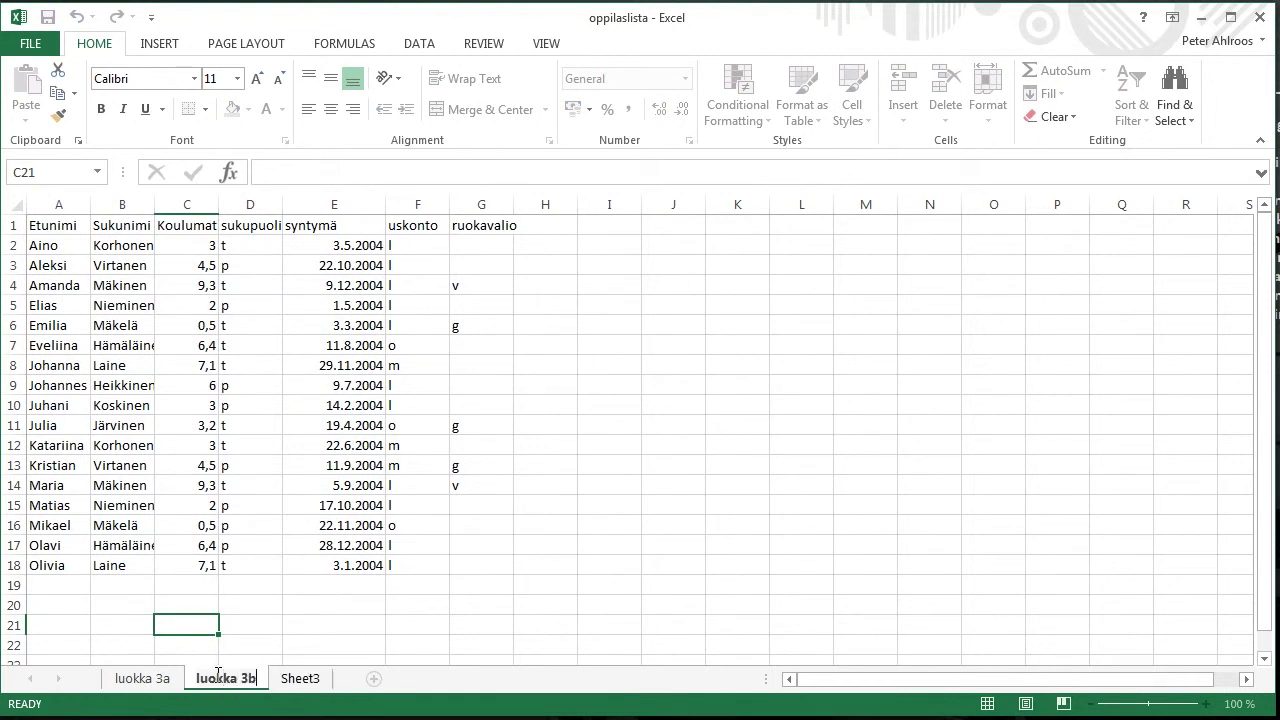
key(Return)
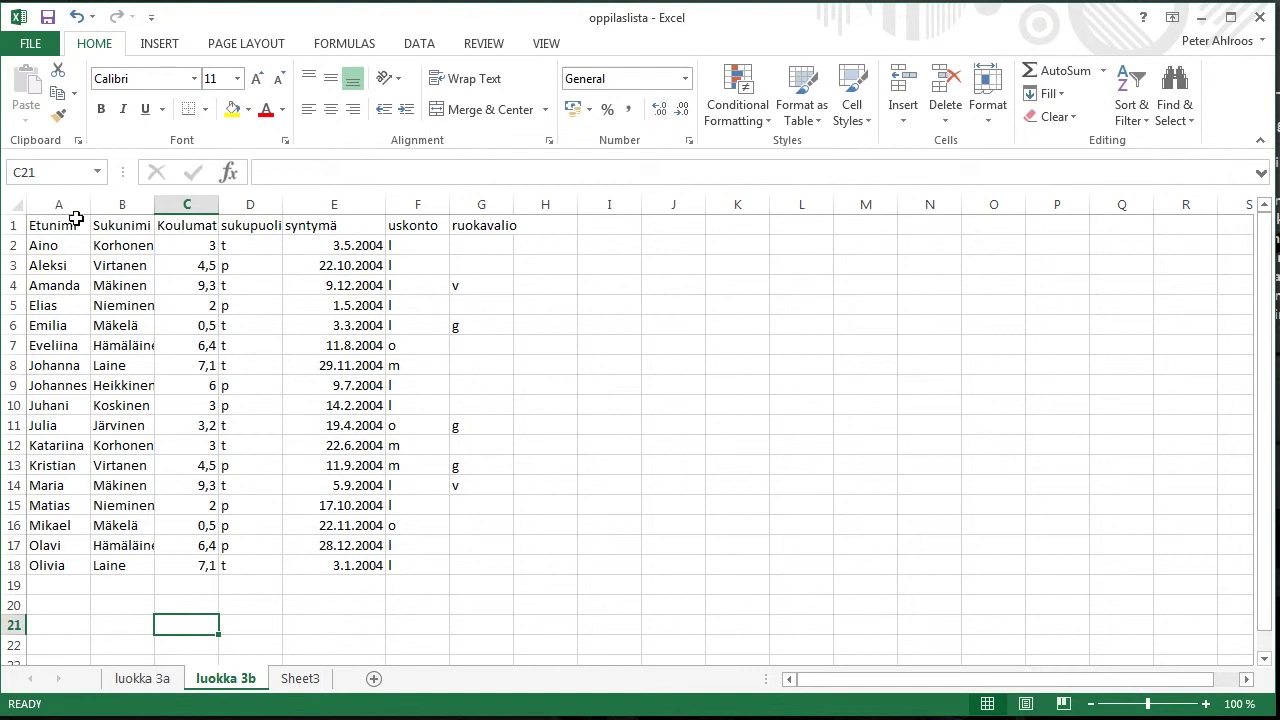
- Convert the luokka 3b student list into a table with headers, naming it luokka3b
drag(46, 228, 620, 585)
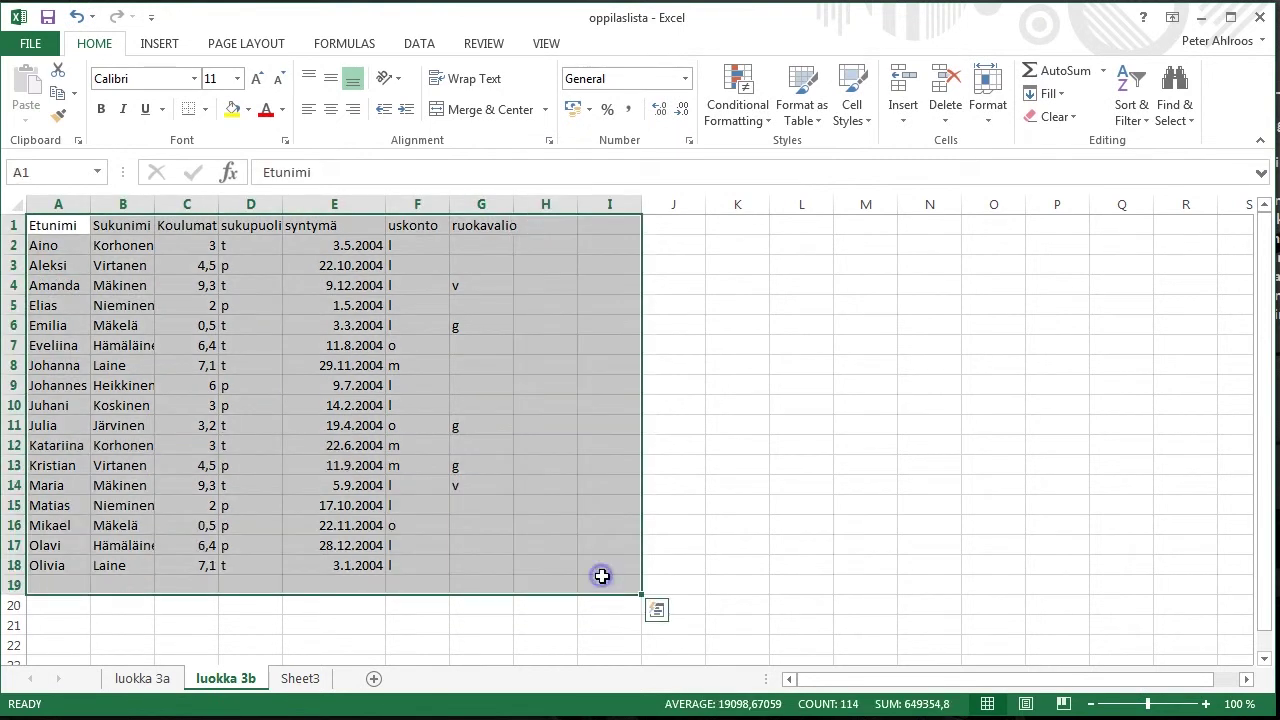
click(160, 45)
click(172, 88)
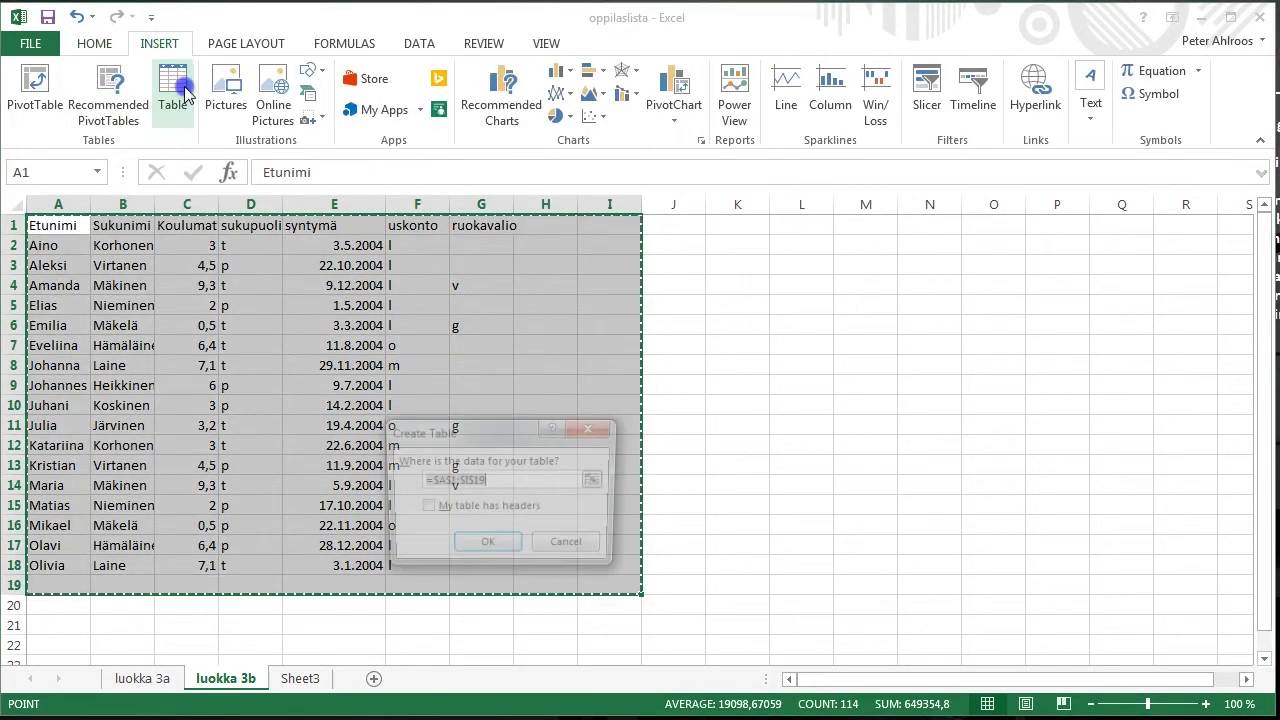
click(463, 509)
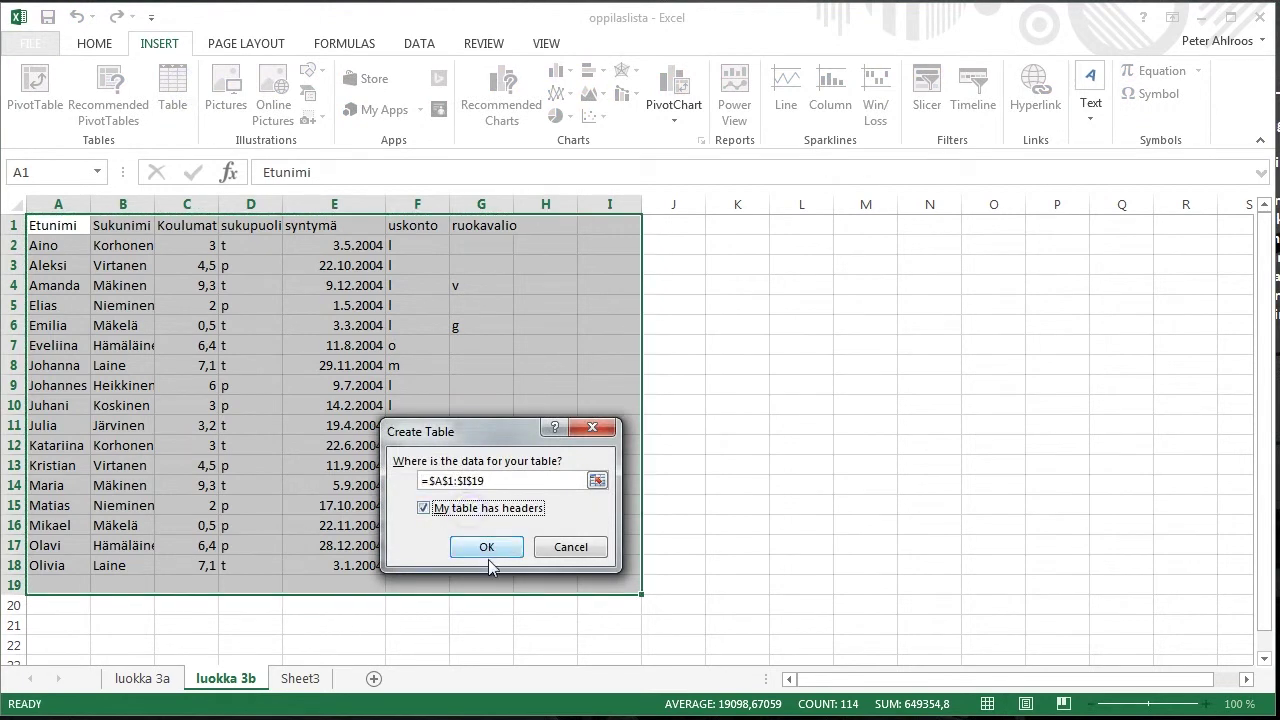
click(486, 547)
text(luokka3b)
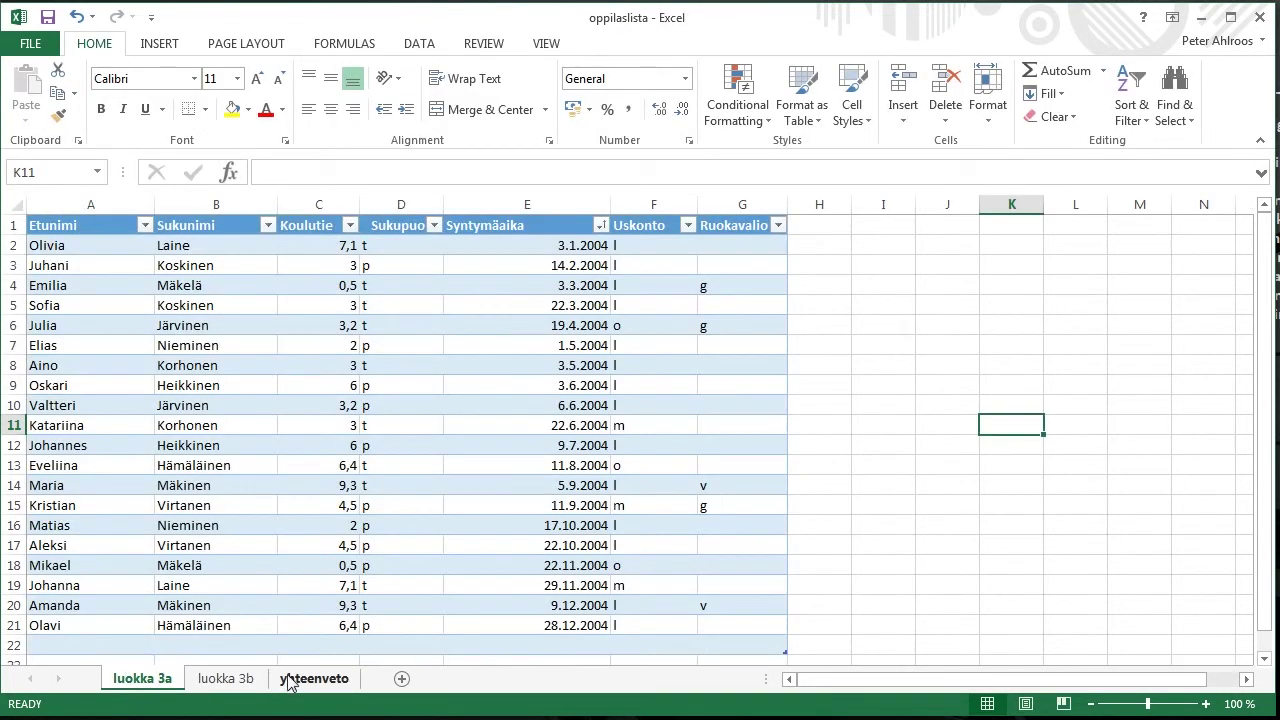
- On the yhteenveto sheet, widen column A and enter the label 'lut' in A1
click(300, 678)
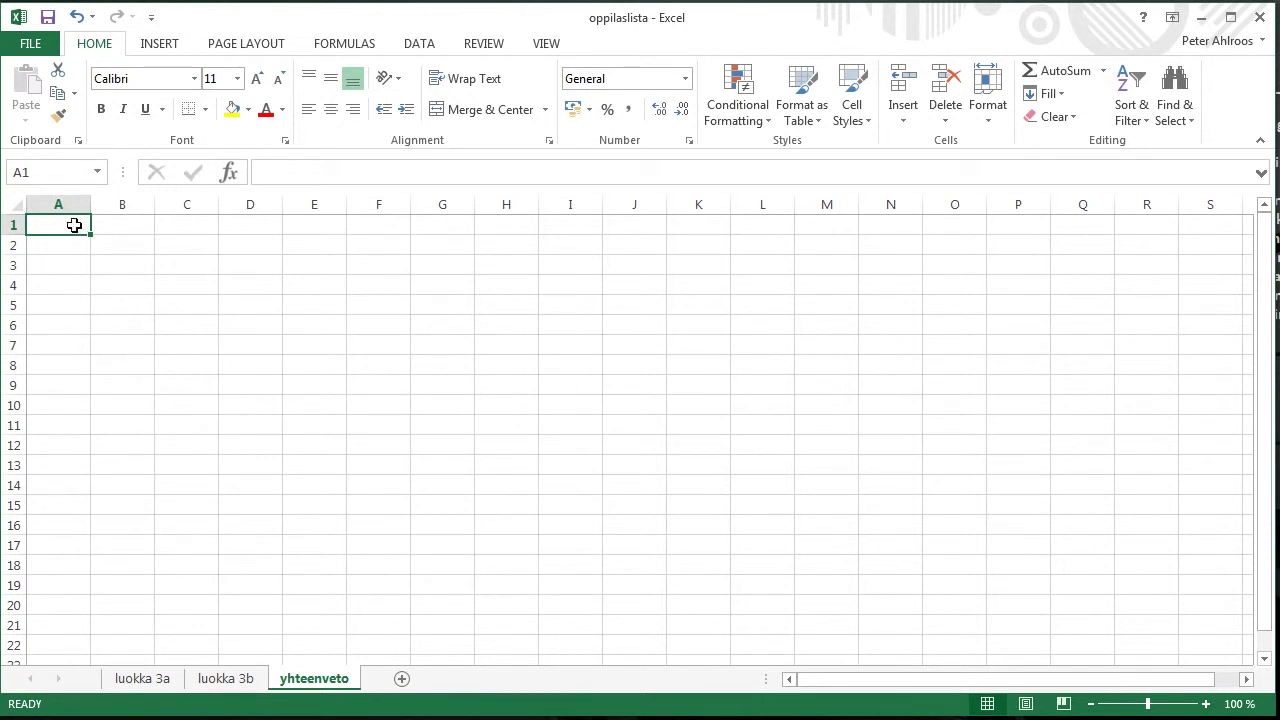
drag(90, 204, 147, 204)
double_click(63, 223)
text(luth)
key(Return)
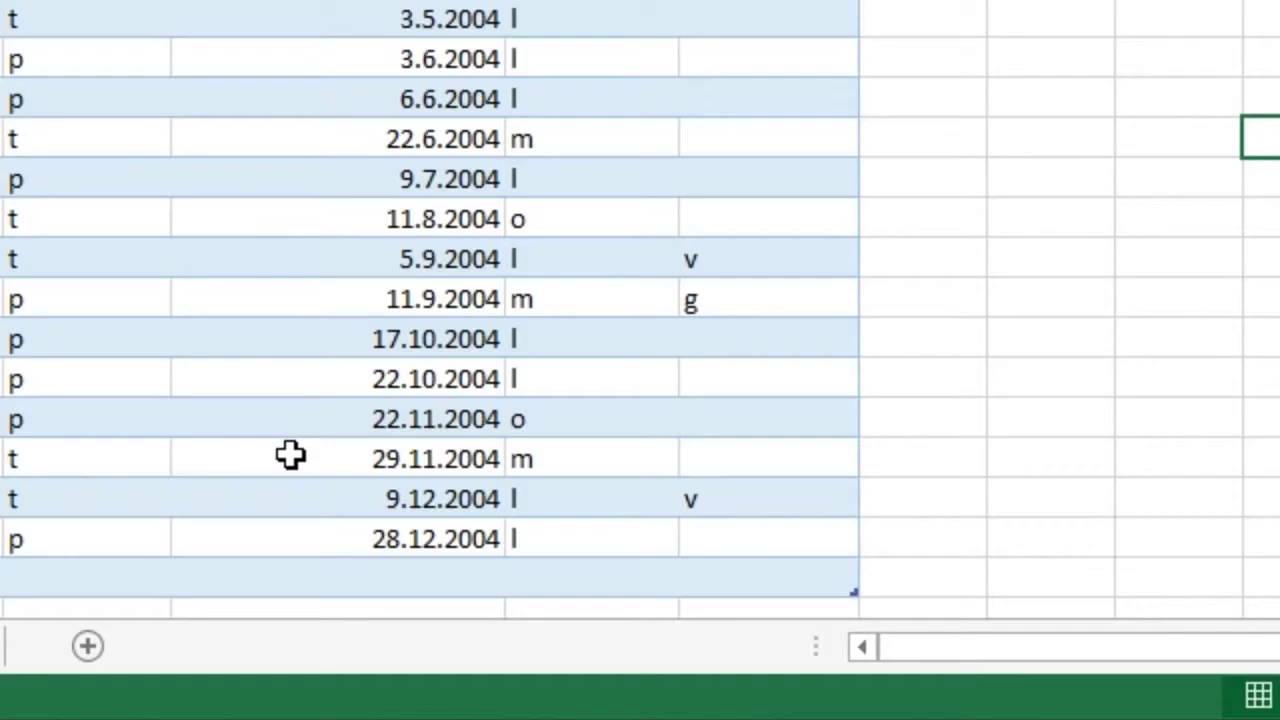
- Start a =countif( formula in the empty cell below the luokka 3a table
scroll(493, 400, down, 1)
click(580, 572)
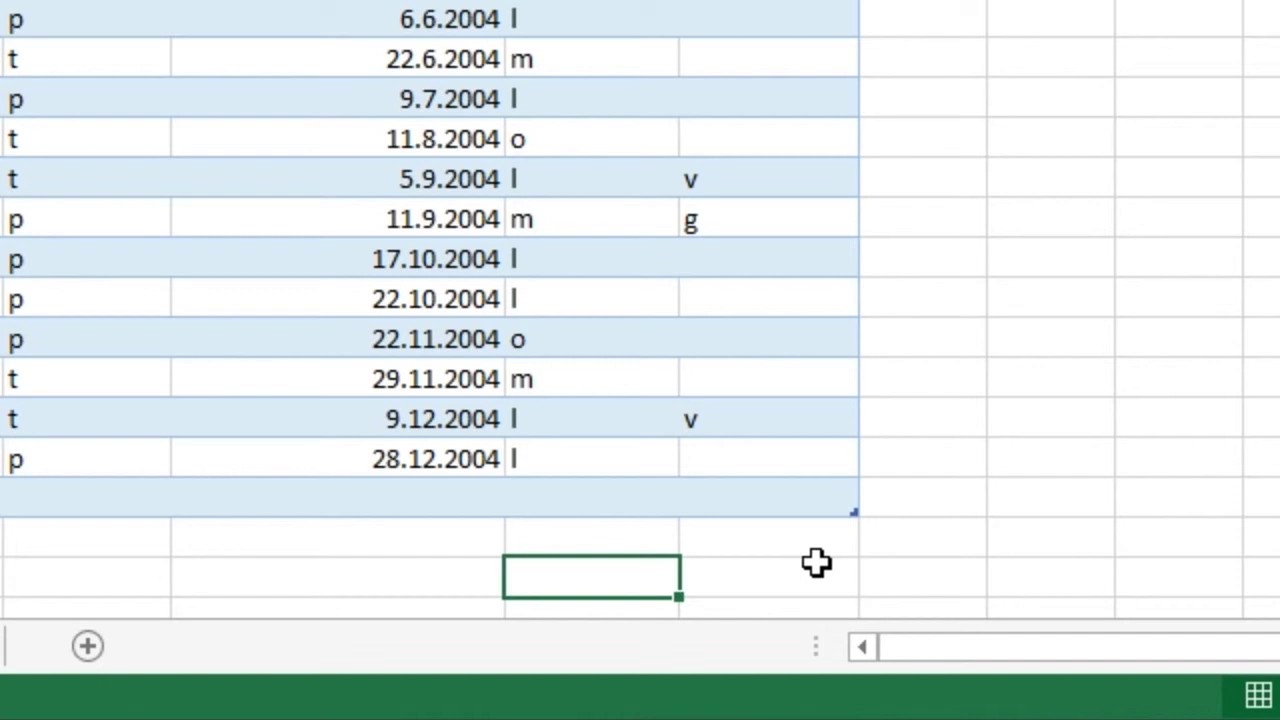
text(=c)
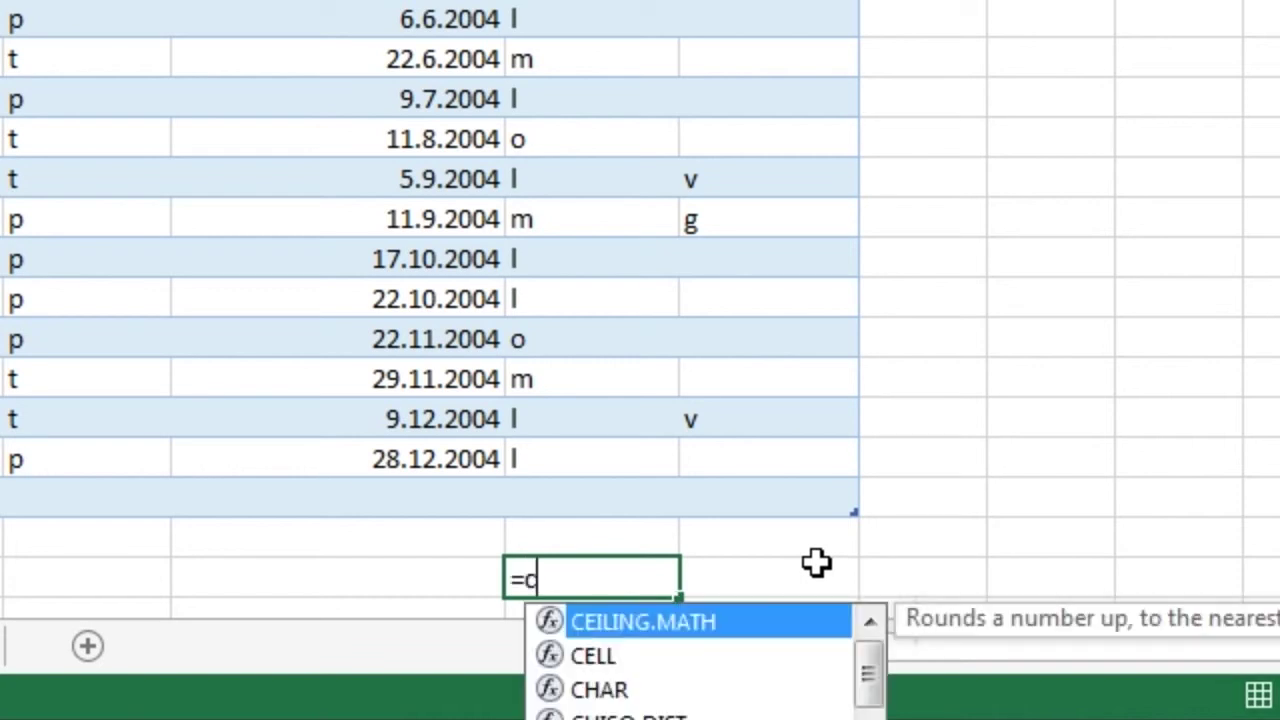
text(ountif)
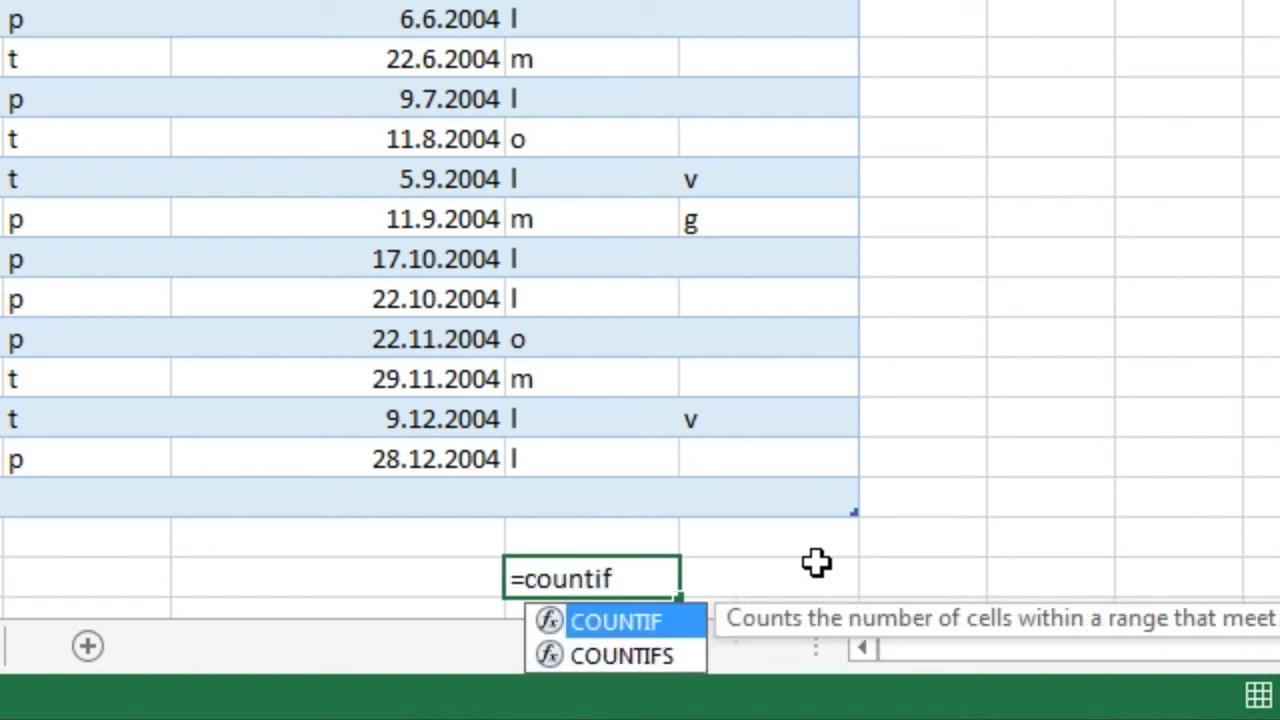
text(()
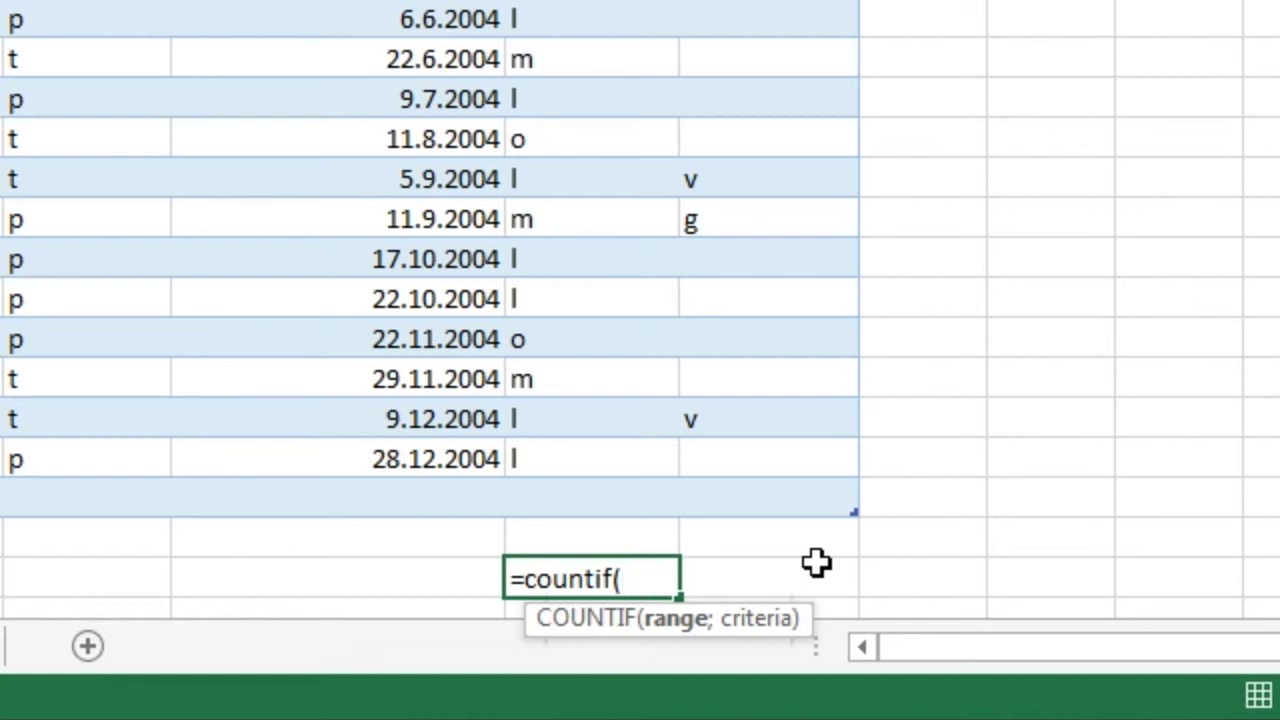
- Complete =countif(luokka3a[Uskonto];"l") below the table, which returns 14
text(luokk)
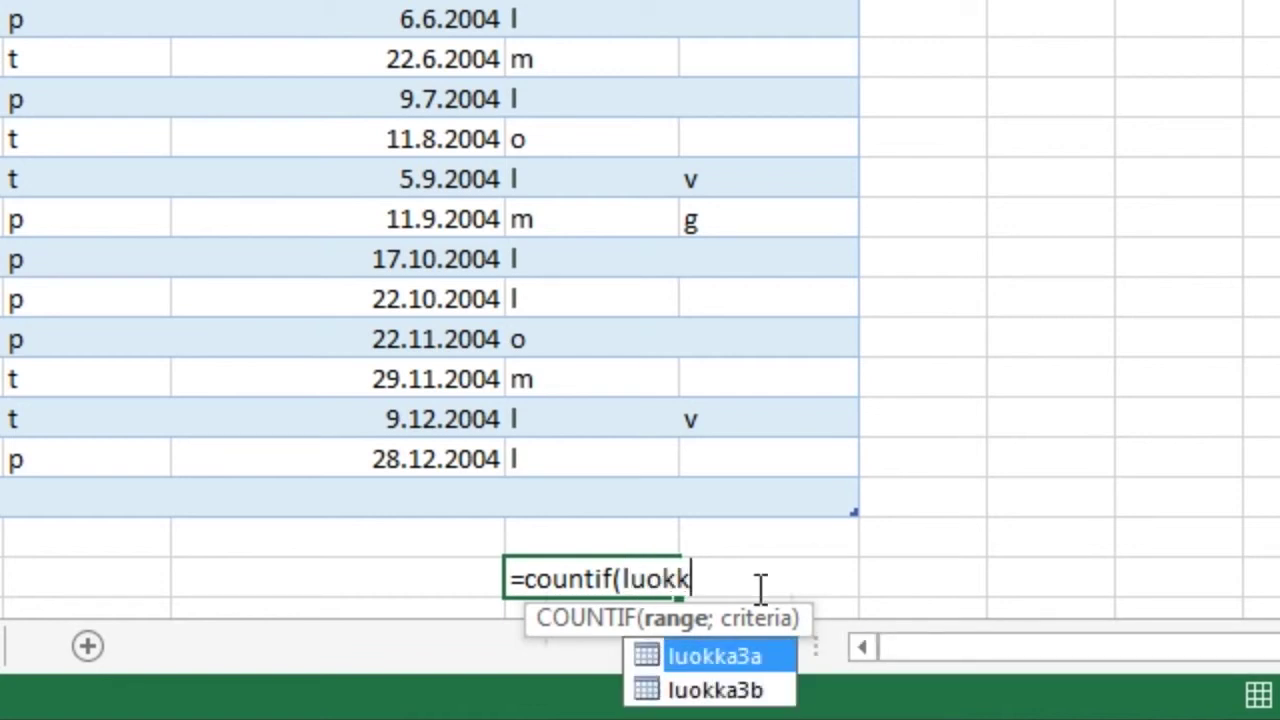
double_click(653, 655)
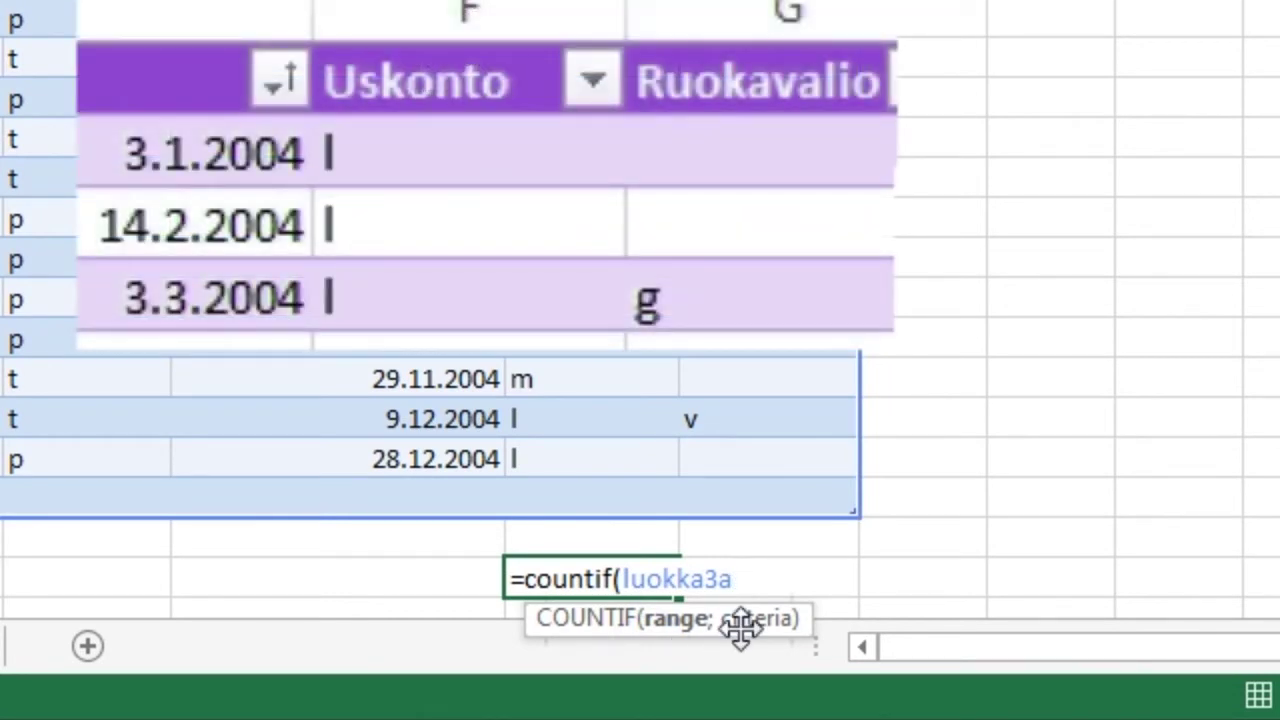
text([)
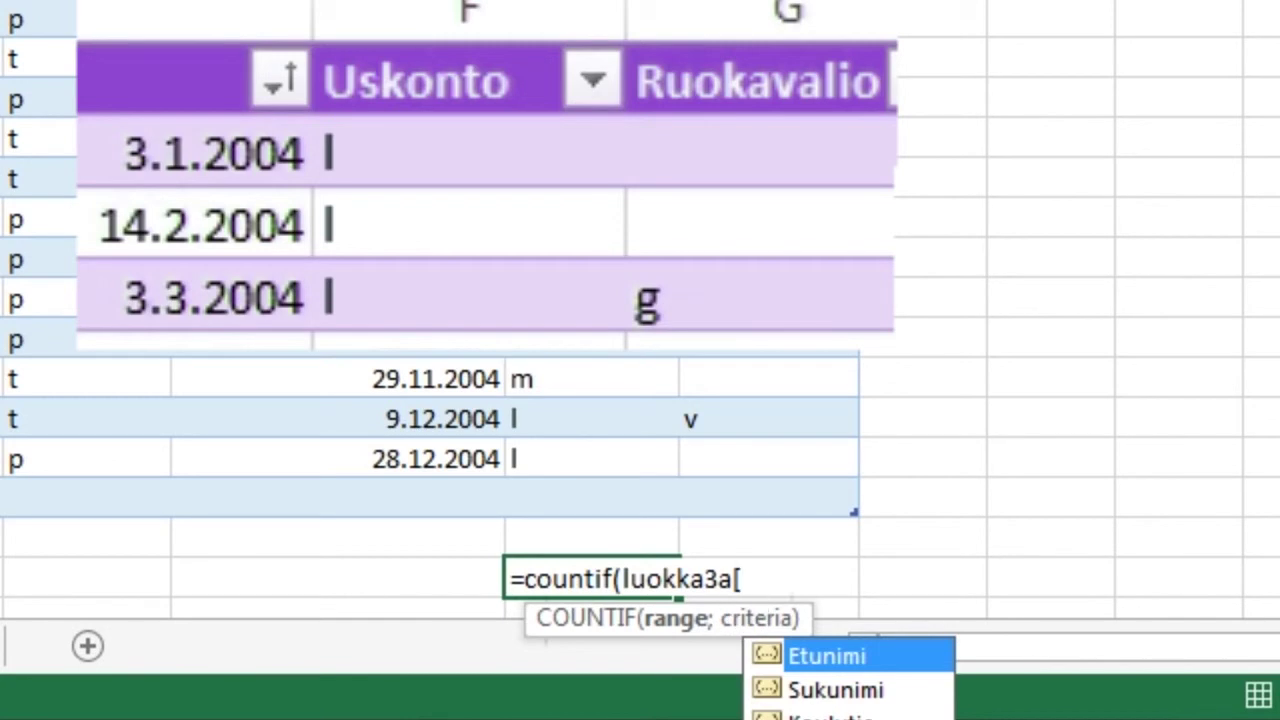
text(Uskonto)
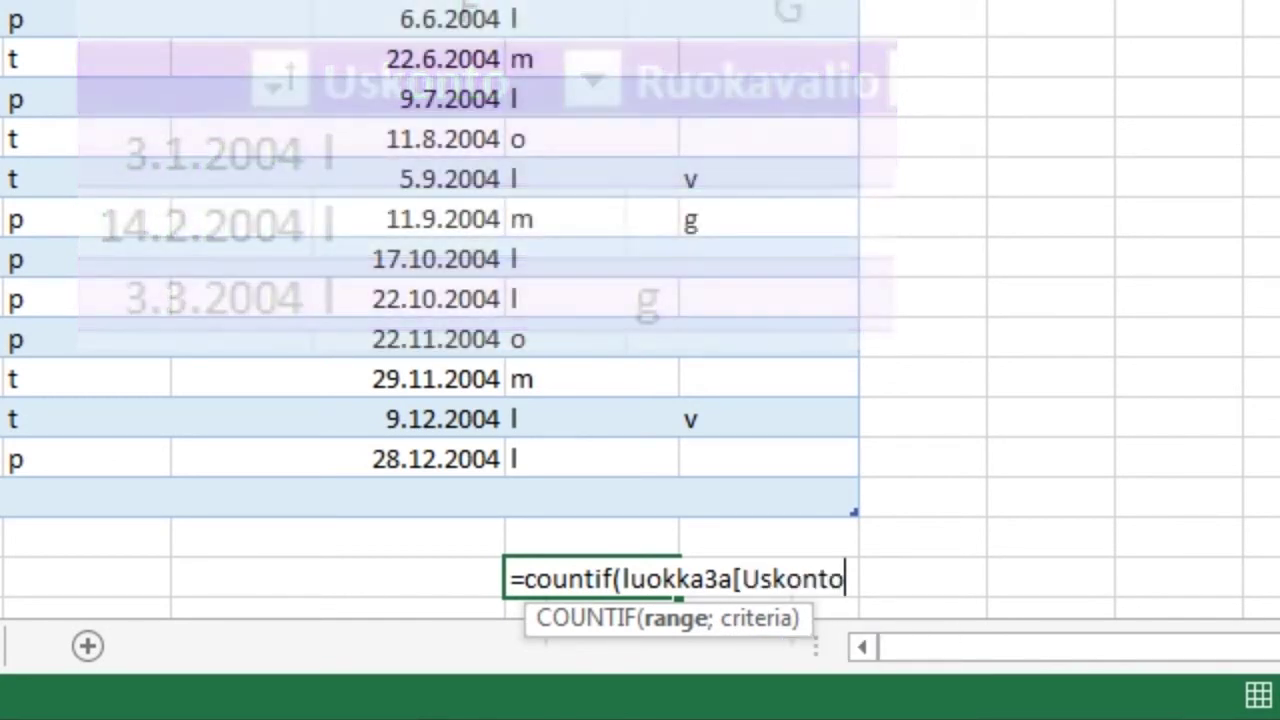
text(])
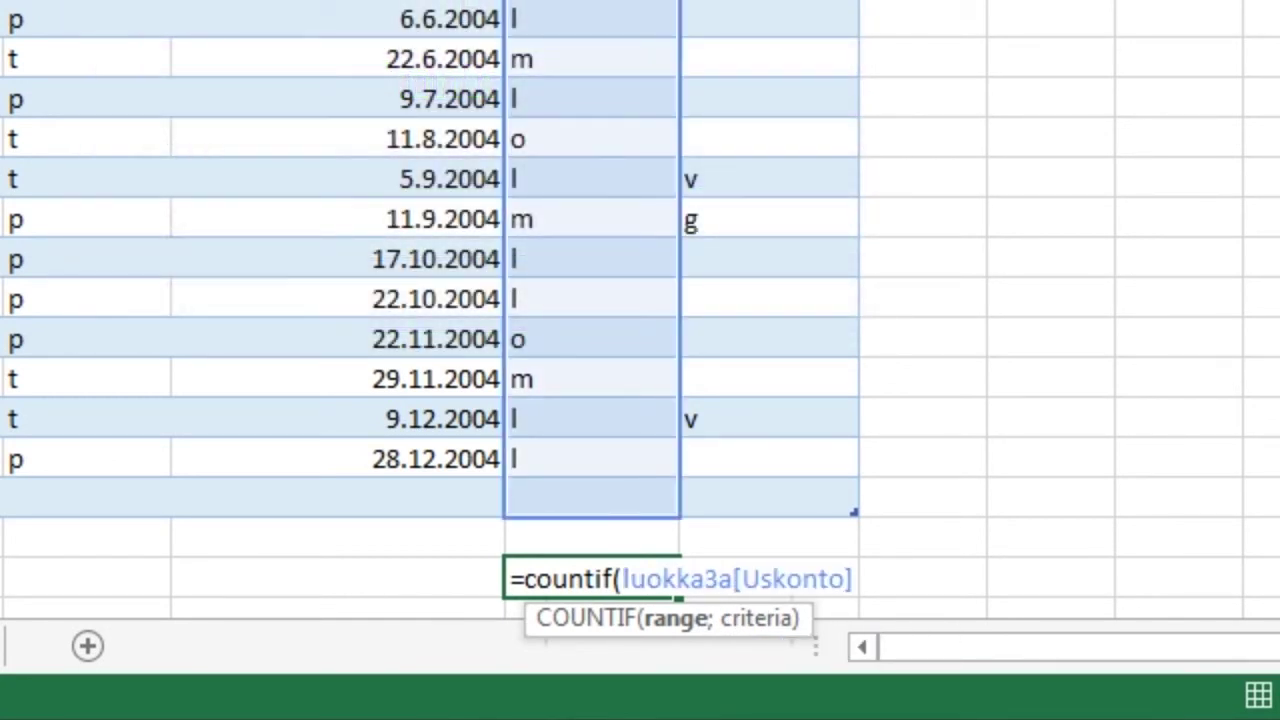
text(;)
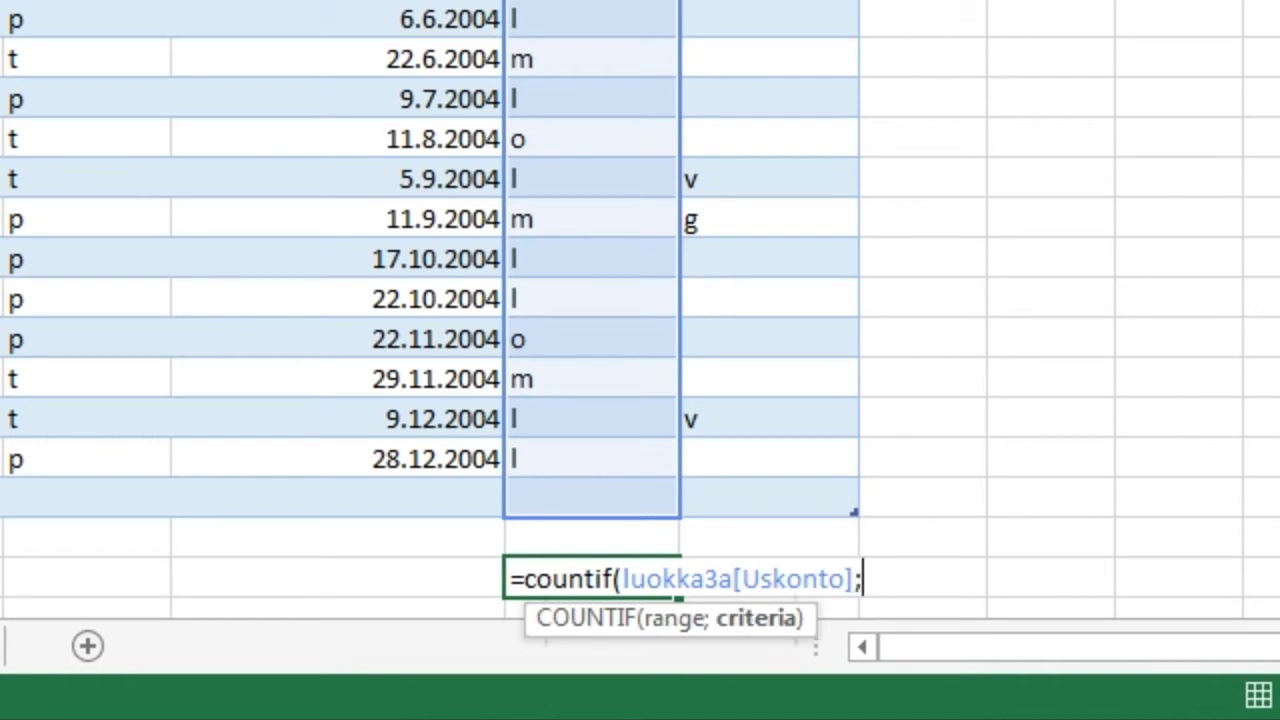
text(")
text(l"))
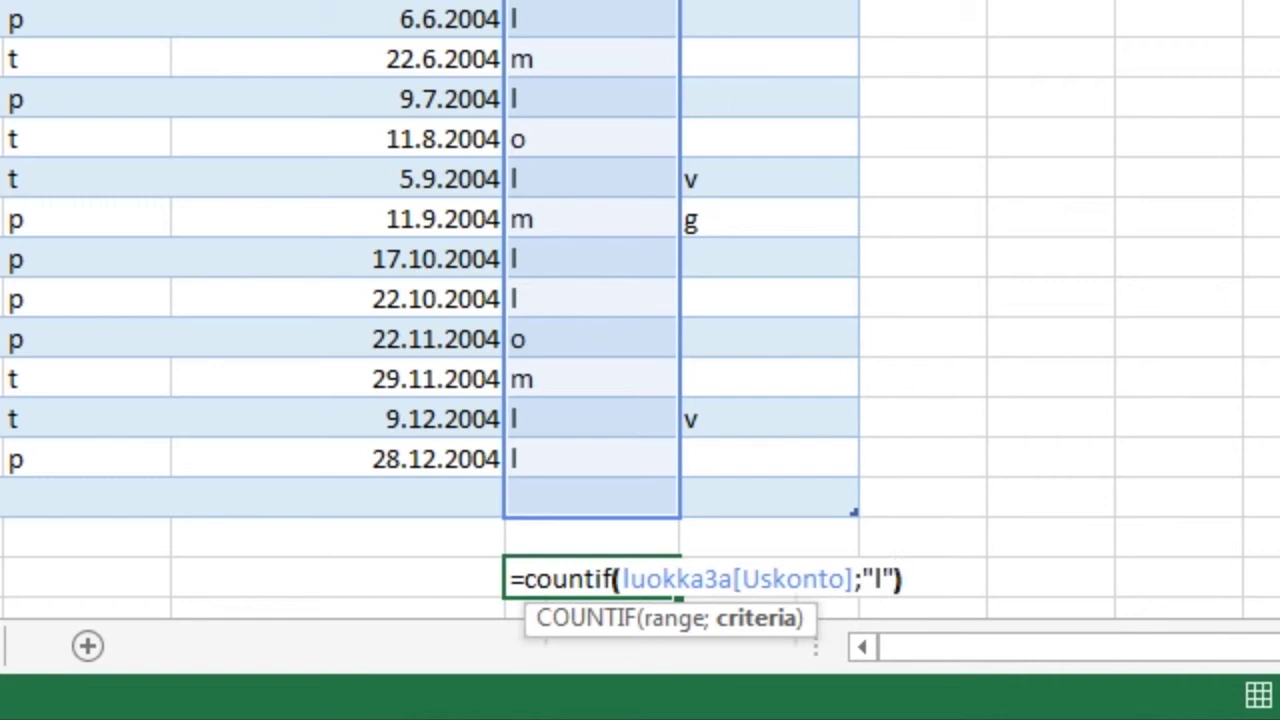
key(Return)
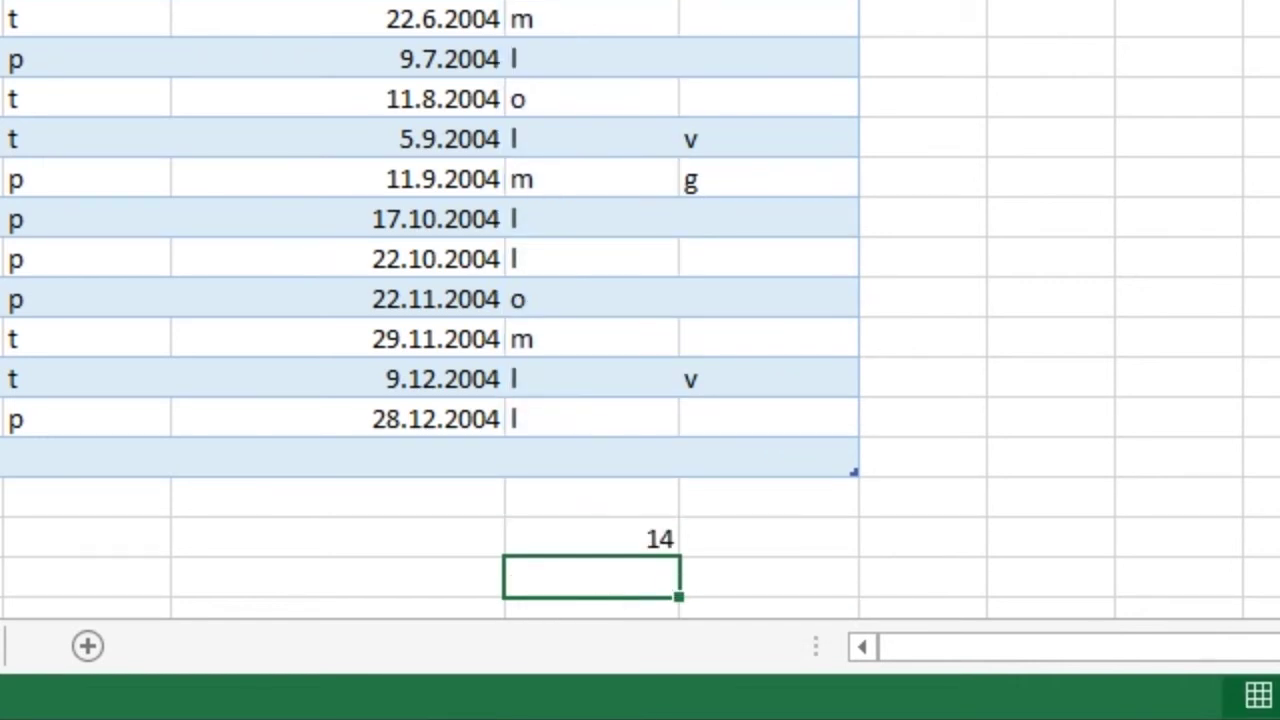
- Copy the count formula down and change the first copy's criterion to "o", giving 3
click(617, 540)
mouse_move(678, 557)
mouse_down()
mouse_move(670, 602)
mouse_move(655, 452)
mouse_up()
click(651, 420)
double_click(651, 420)
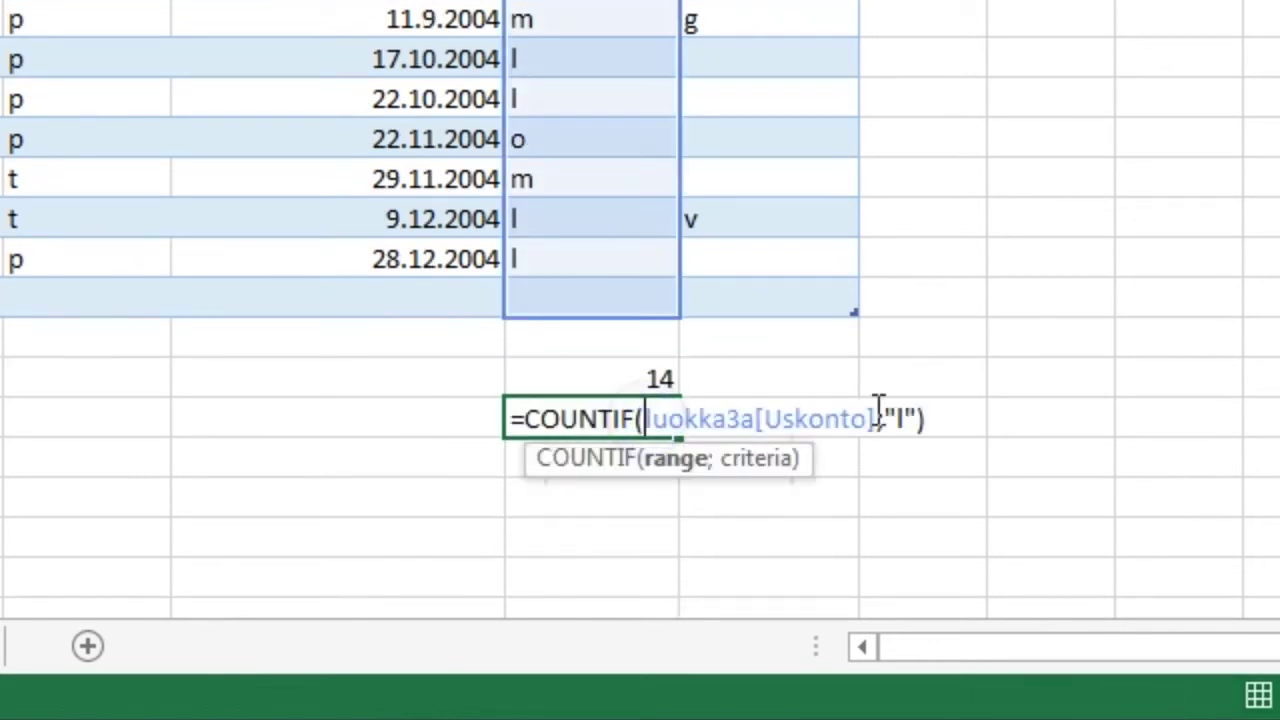
click(900, 420)
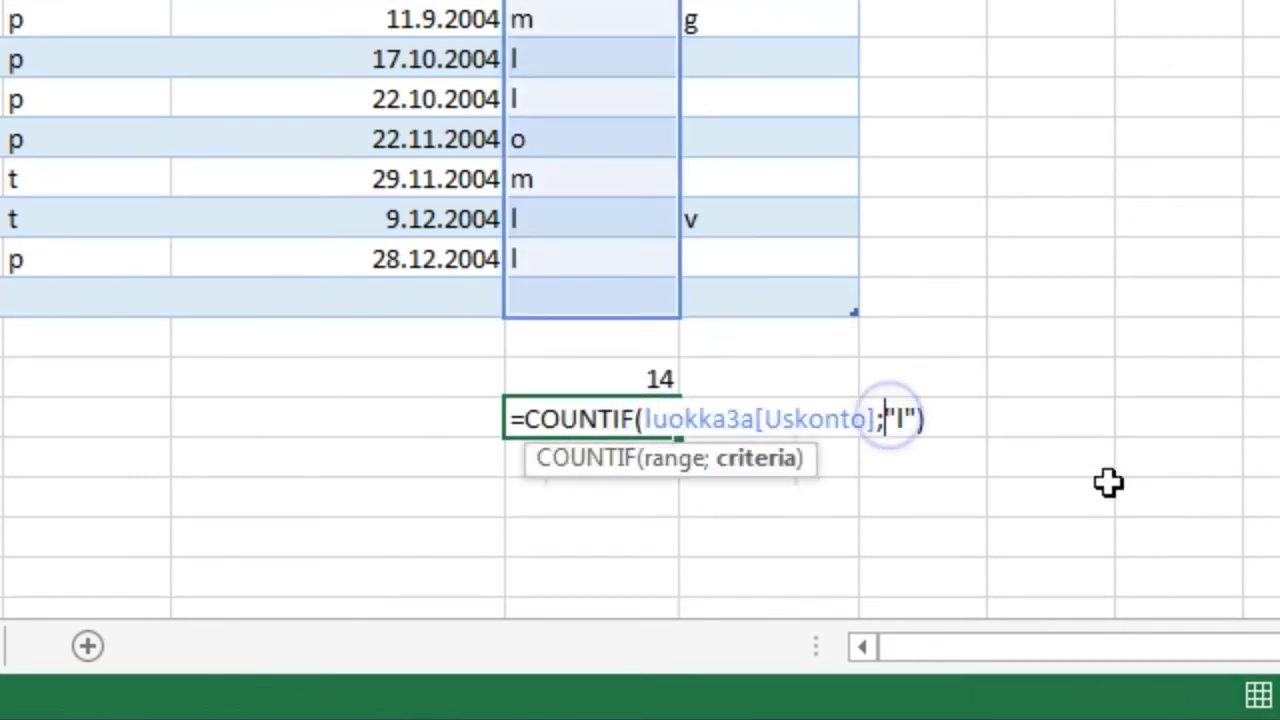
text(o)
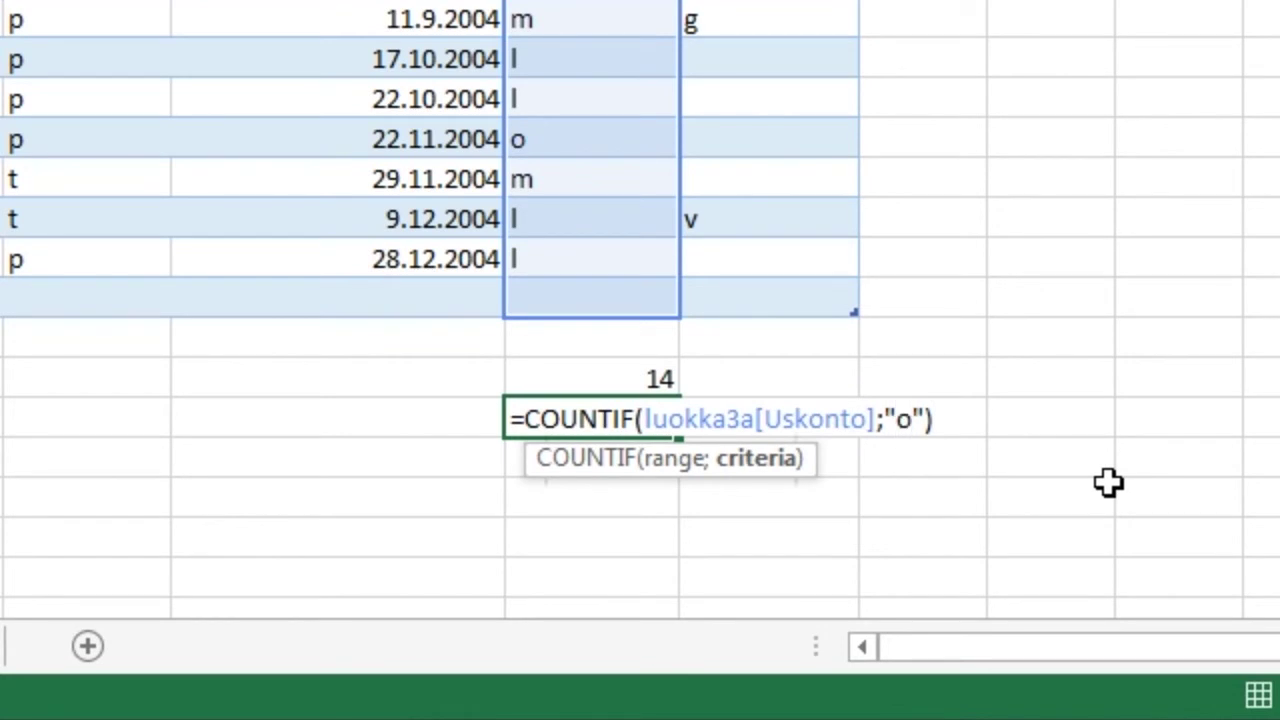
key(Return)
- Change the second copy's criterion from "l" to "m", giving 3
double_click(622, 459)
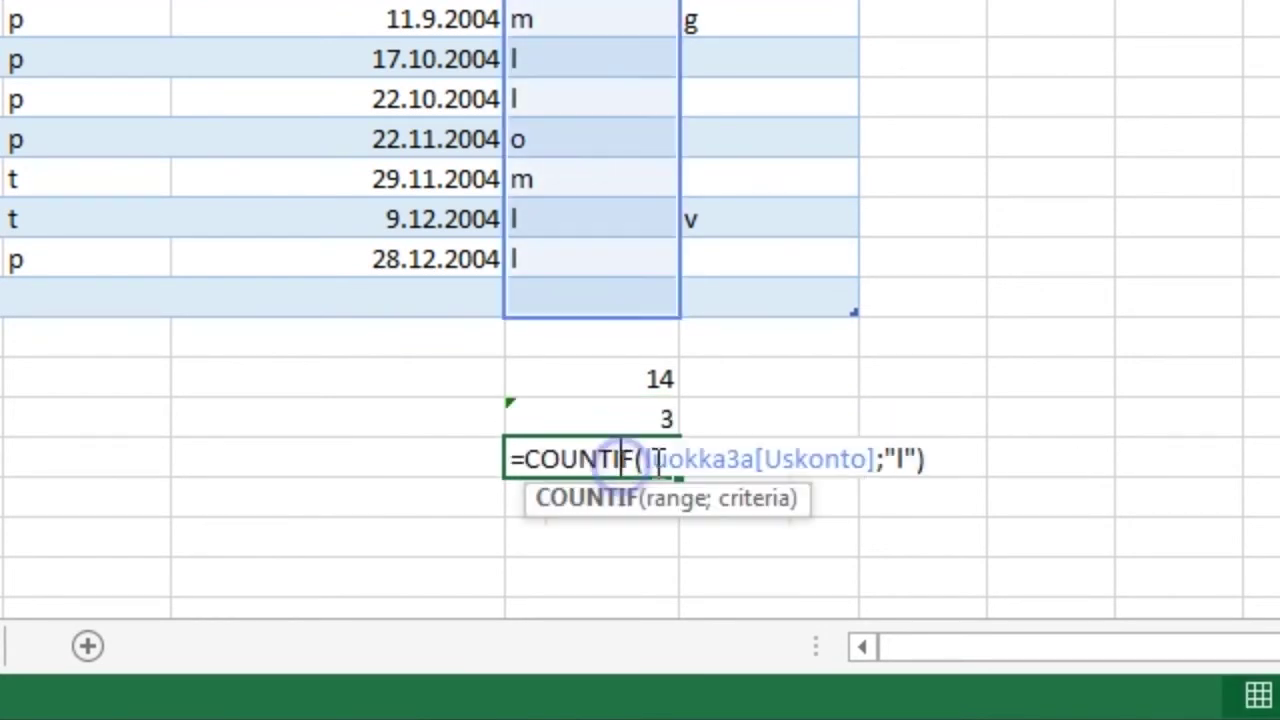
click(898, 459)
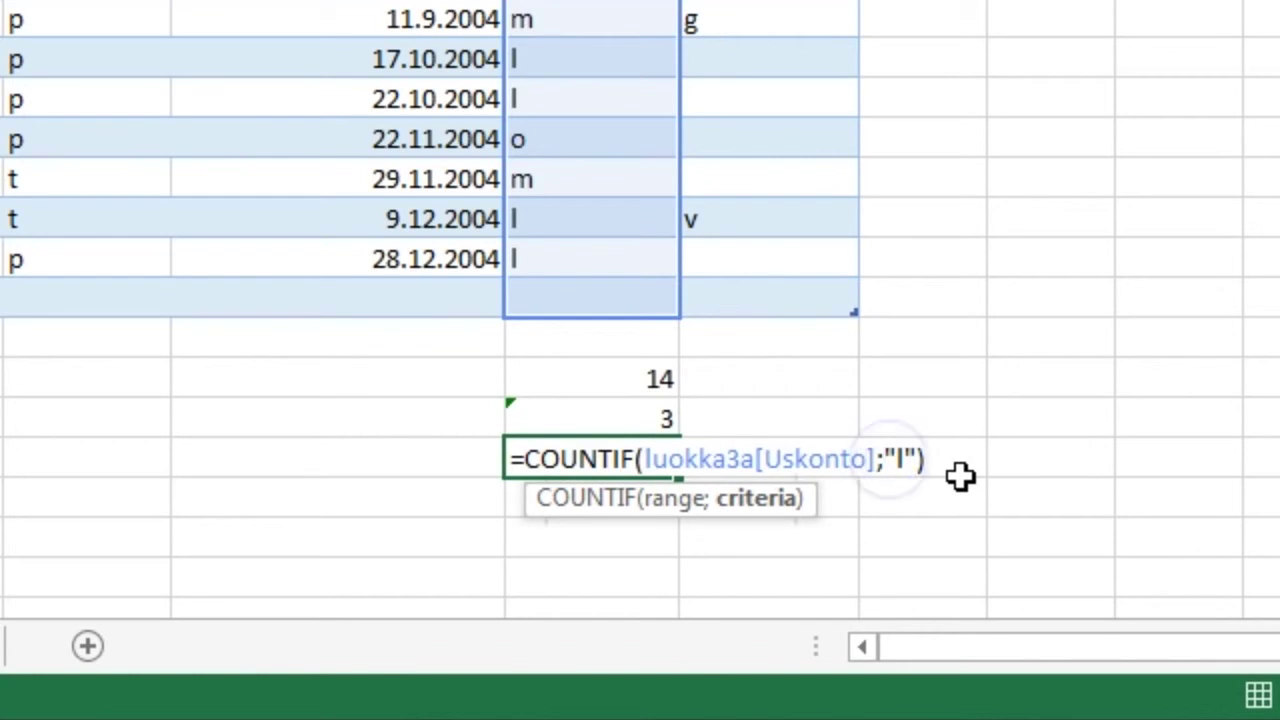
key(BackSpace)
text(m)
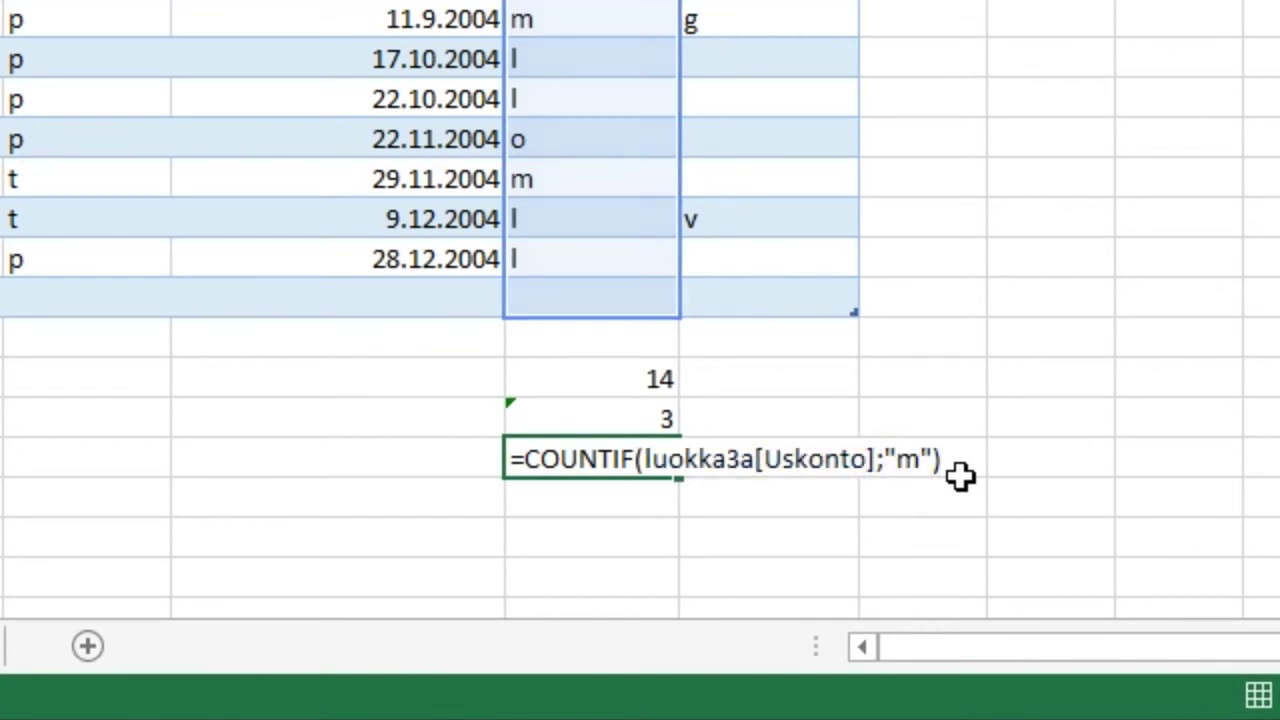
key(Return)
scroll(908, 445, up, 1)
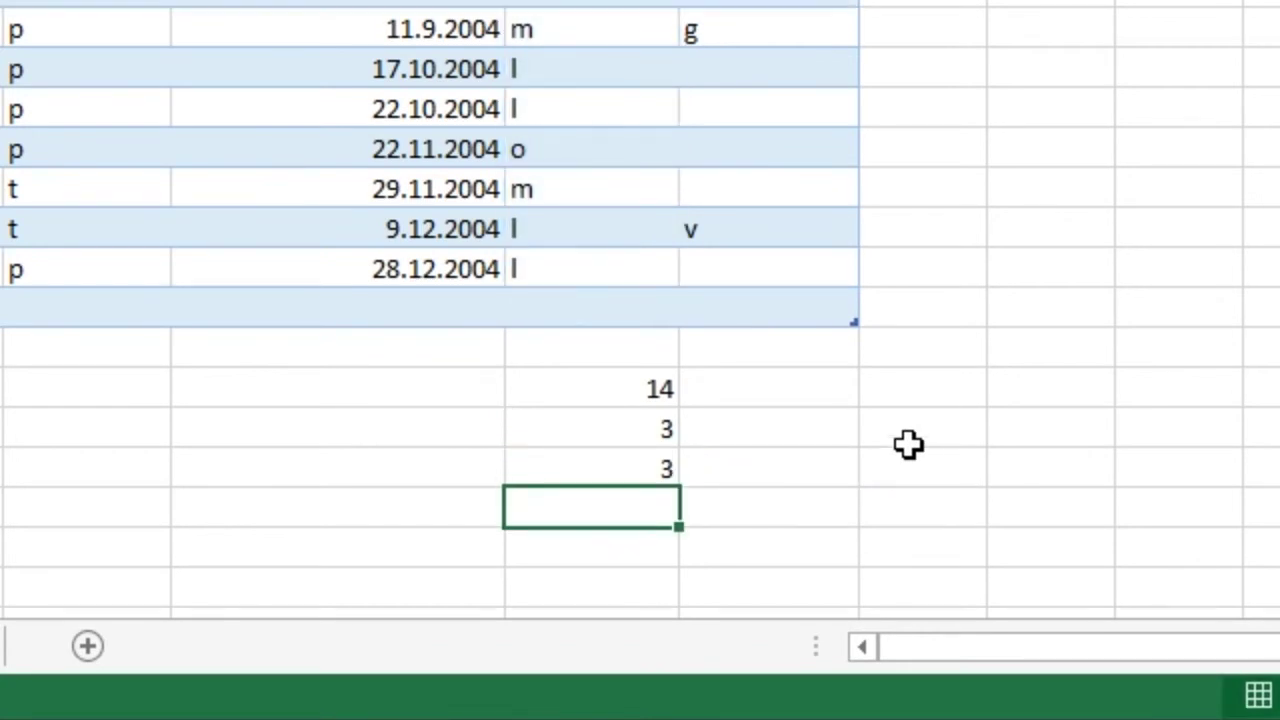
- On luokka 3b, enter =countif(luokka3b[uskonto];"l") in F21 below the table
click(226, 678)
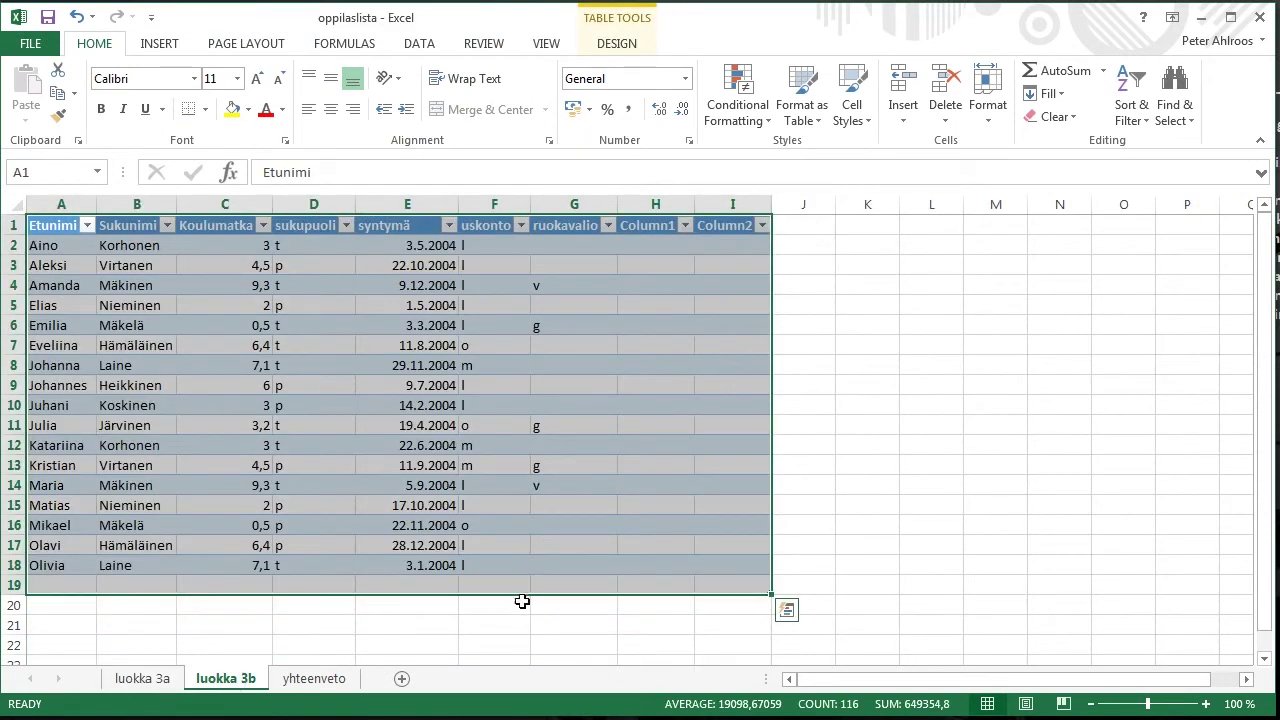
click(481, 625)
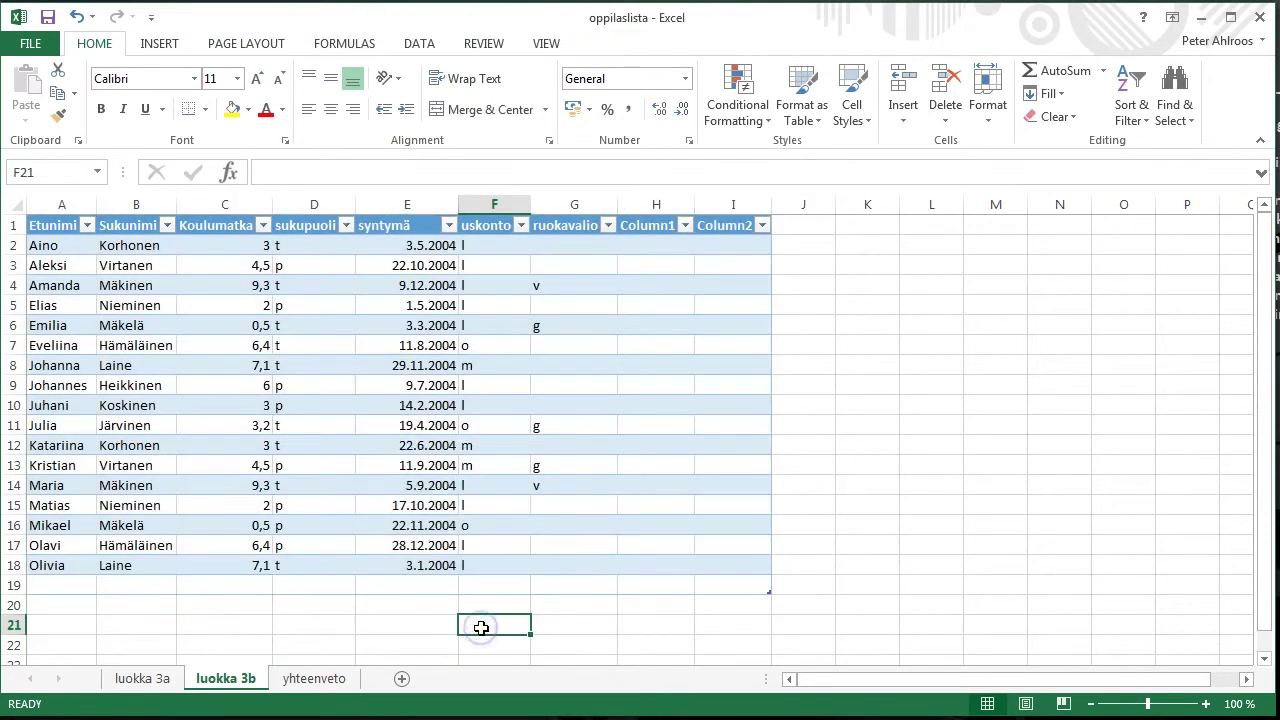
text(=countig)
key(BackSpace)
text(f(lu)
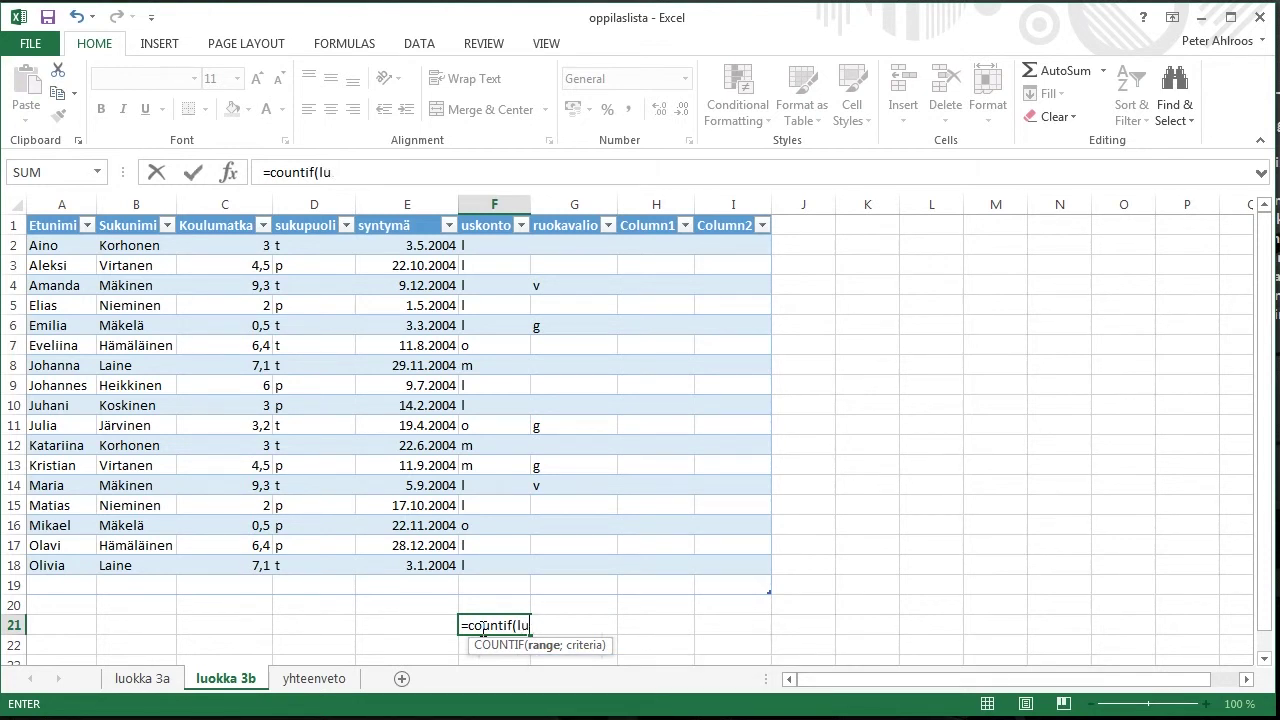
text(okk)
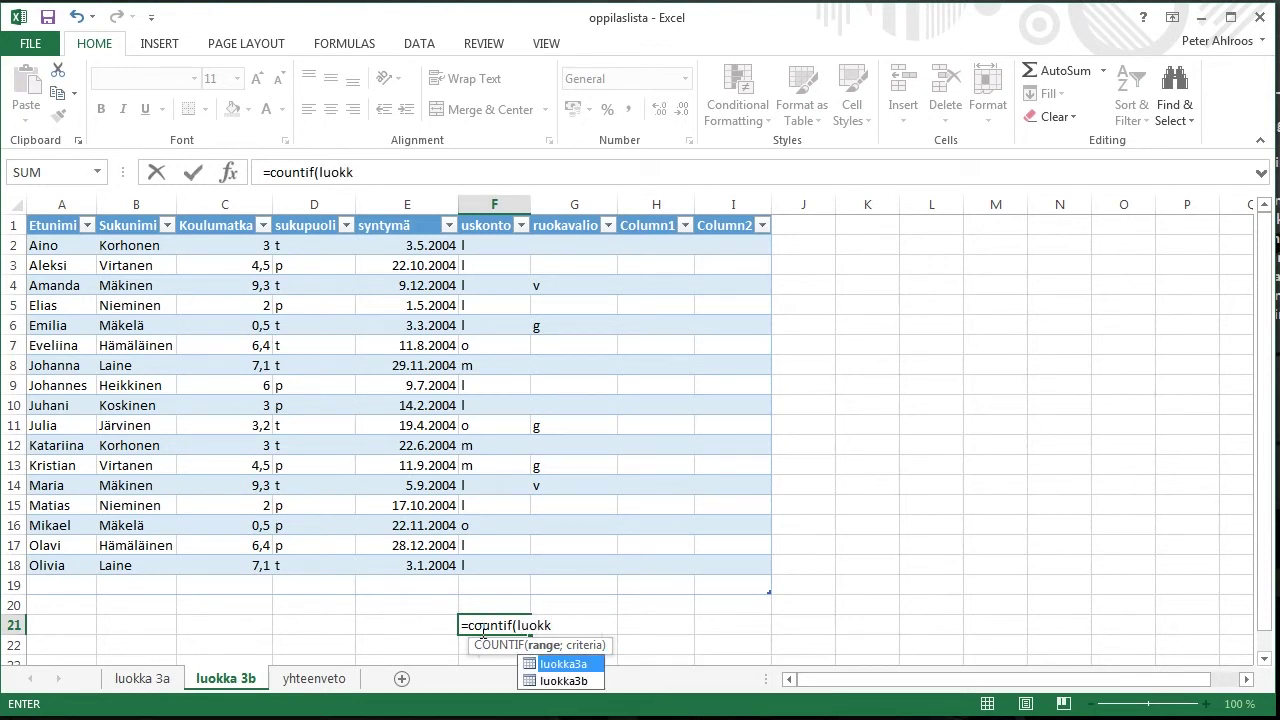
double_click(540, 681)
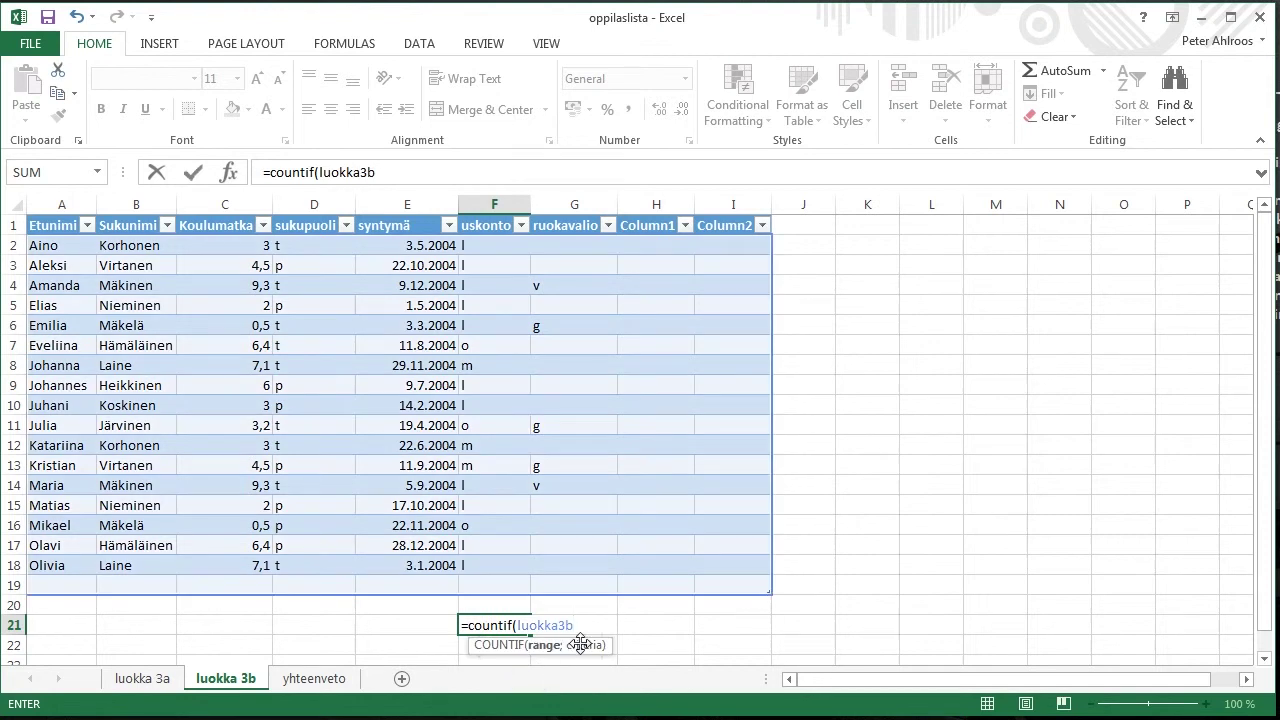
text([)
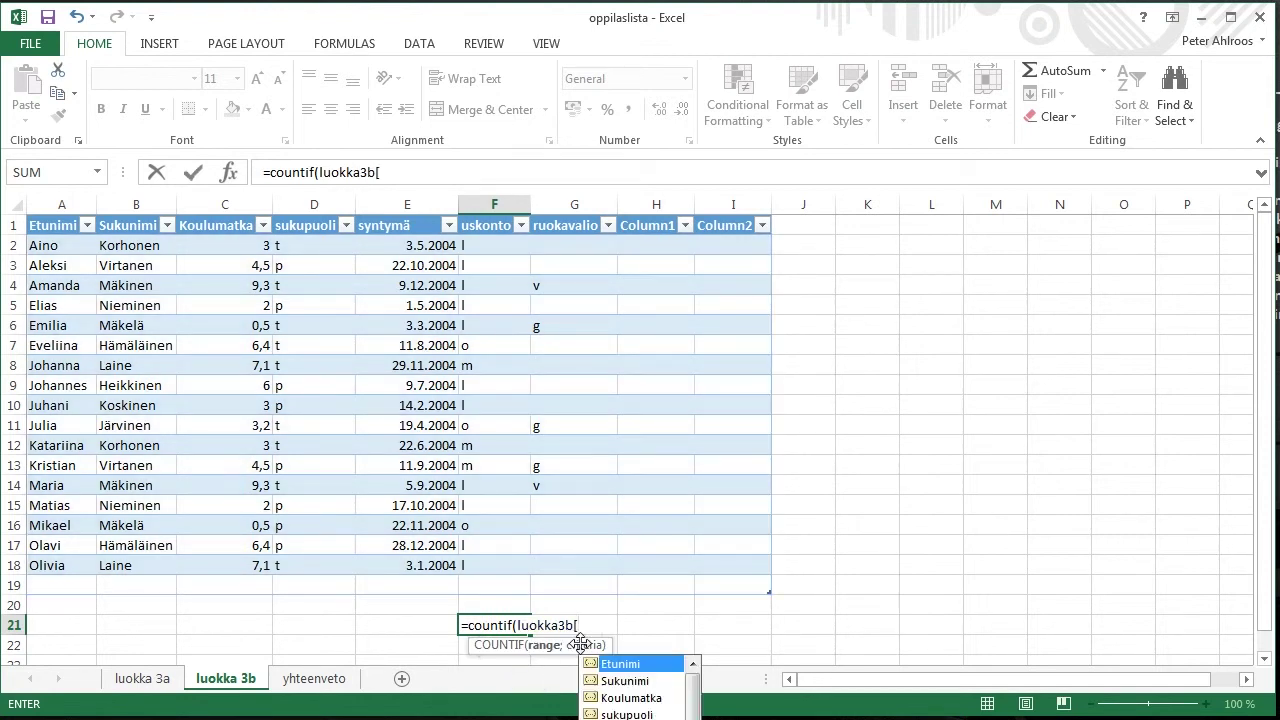
text(uskonto)
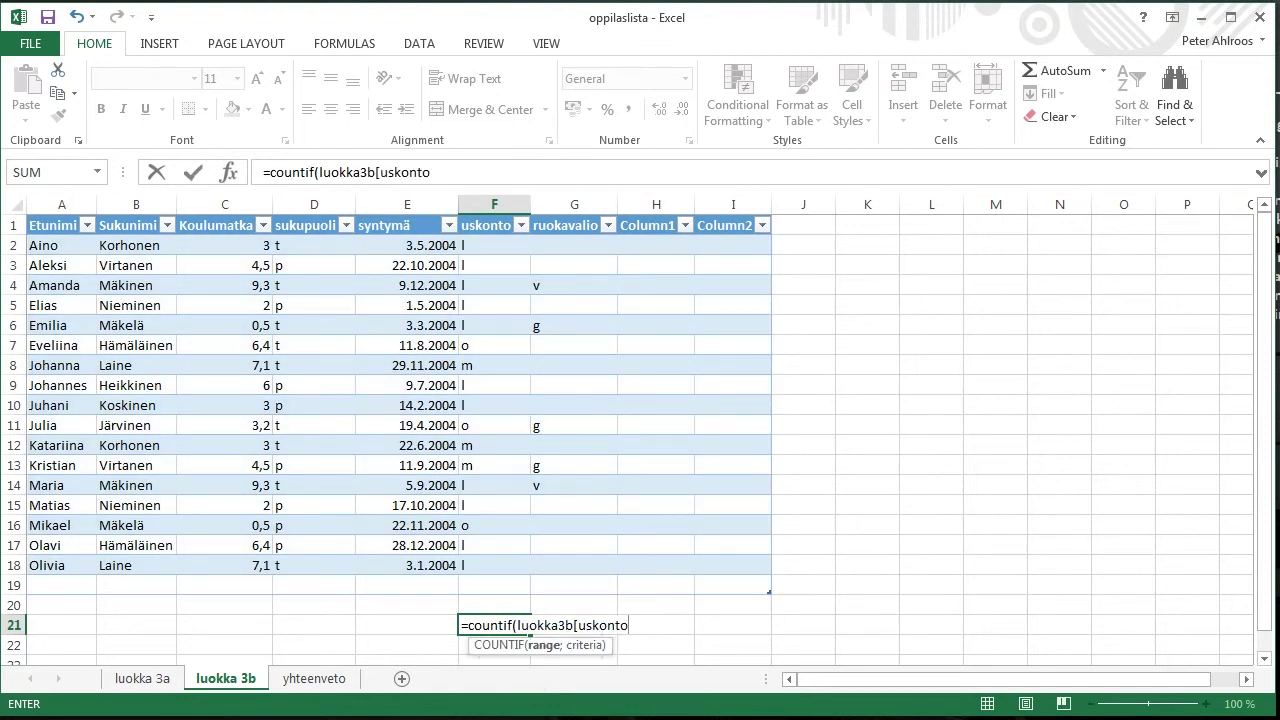
text(];)
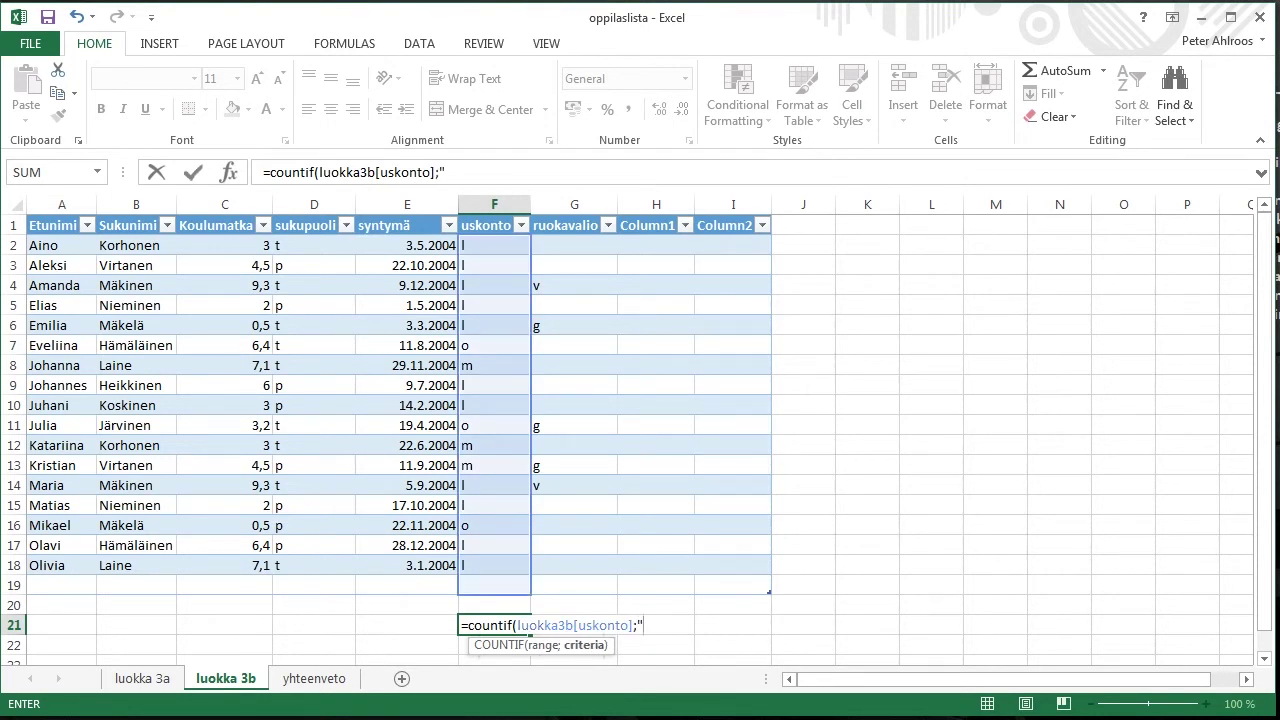
text())
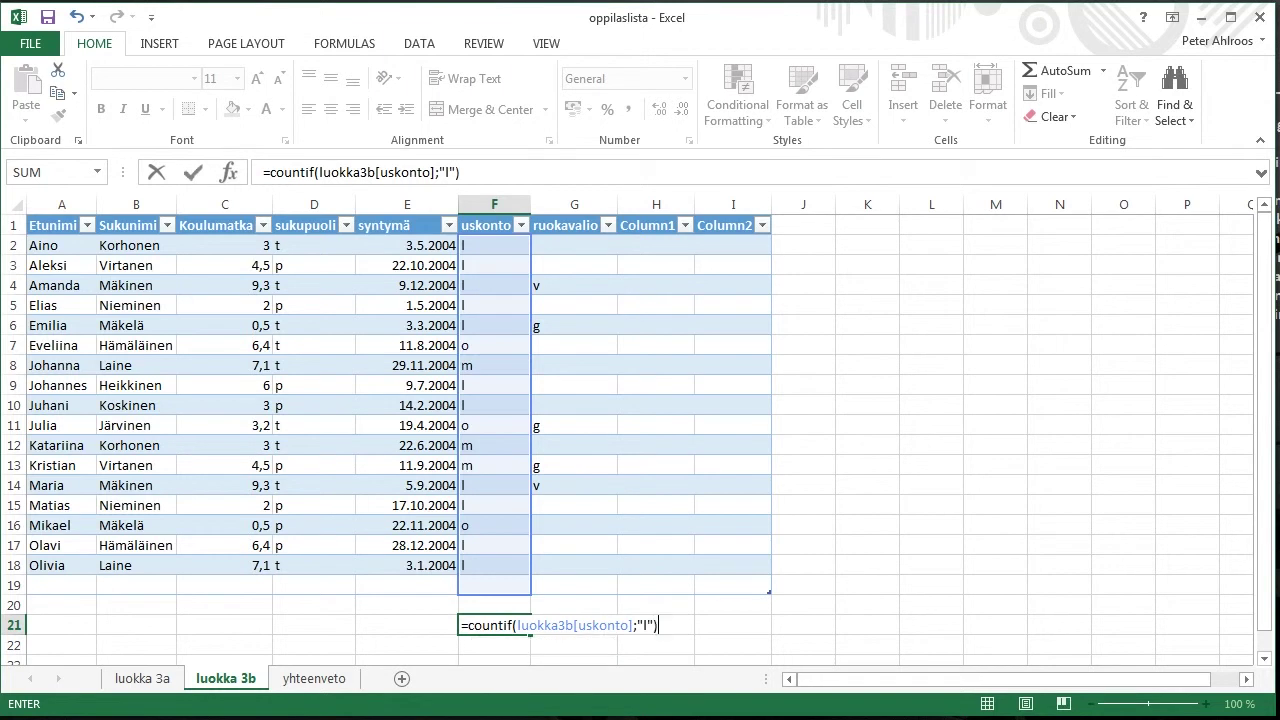
key(Return)
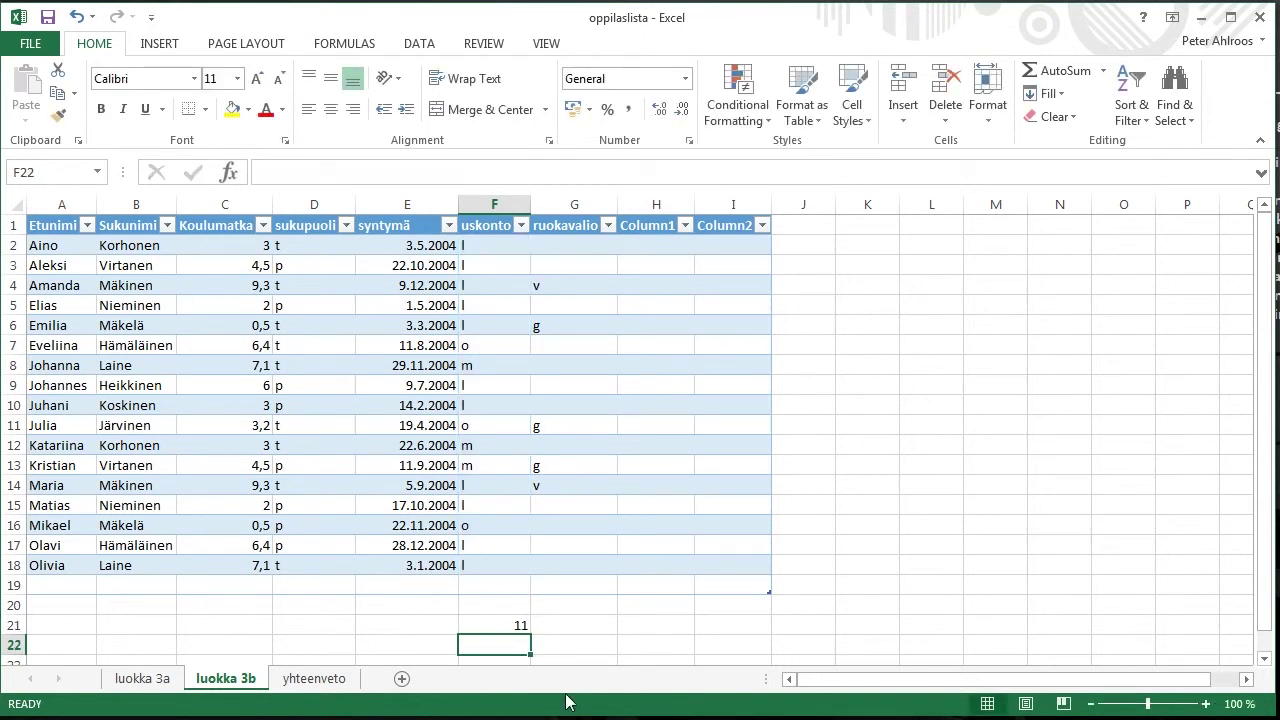
- In yhteenveto B1, enter ='luokka 3a'!F24+'luokka 3b'!F21 to show the combined 25
click(318, 680)
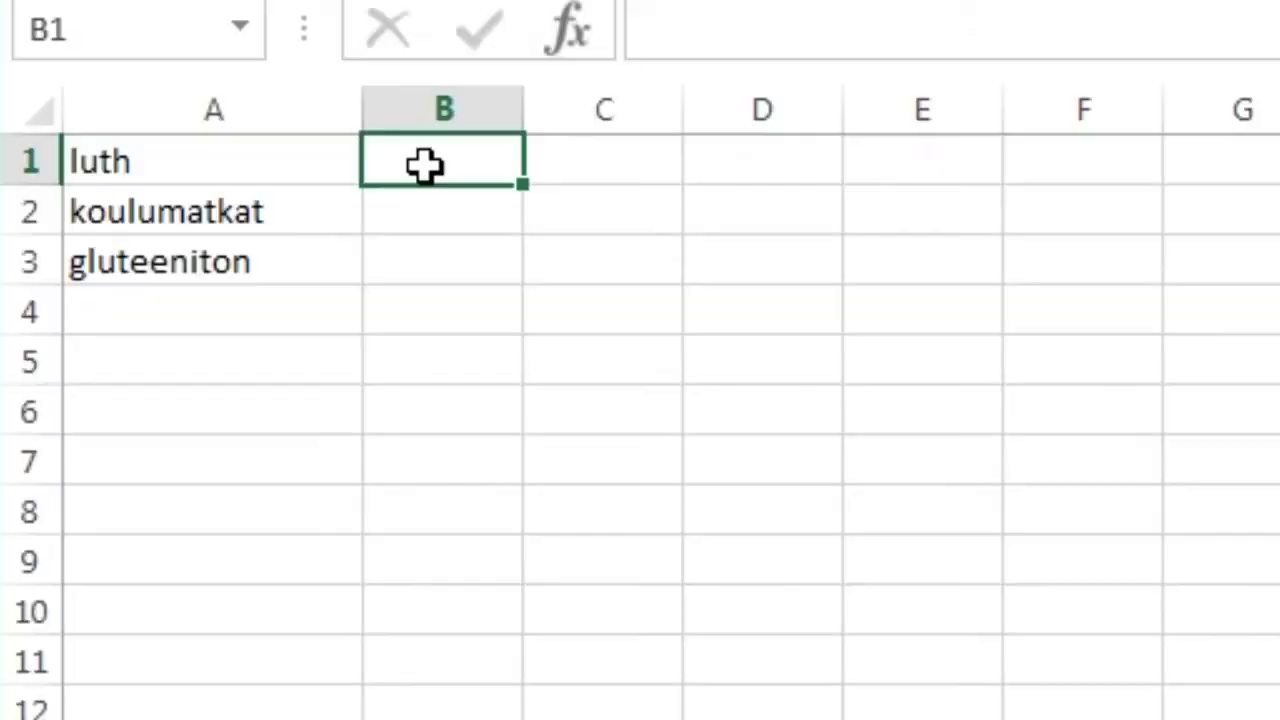
text(=)
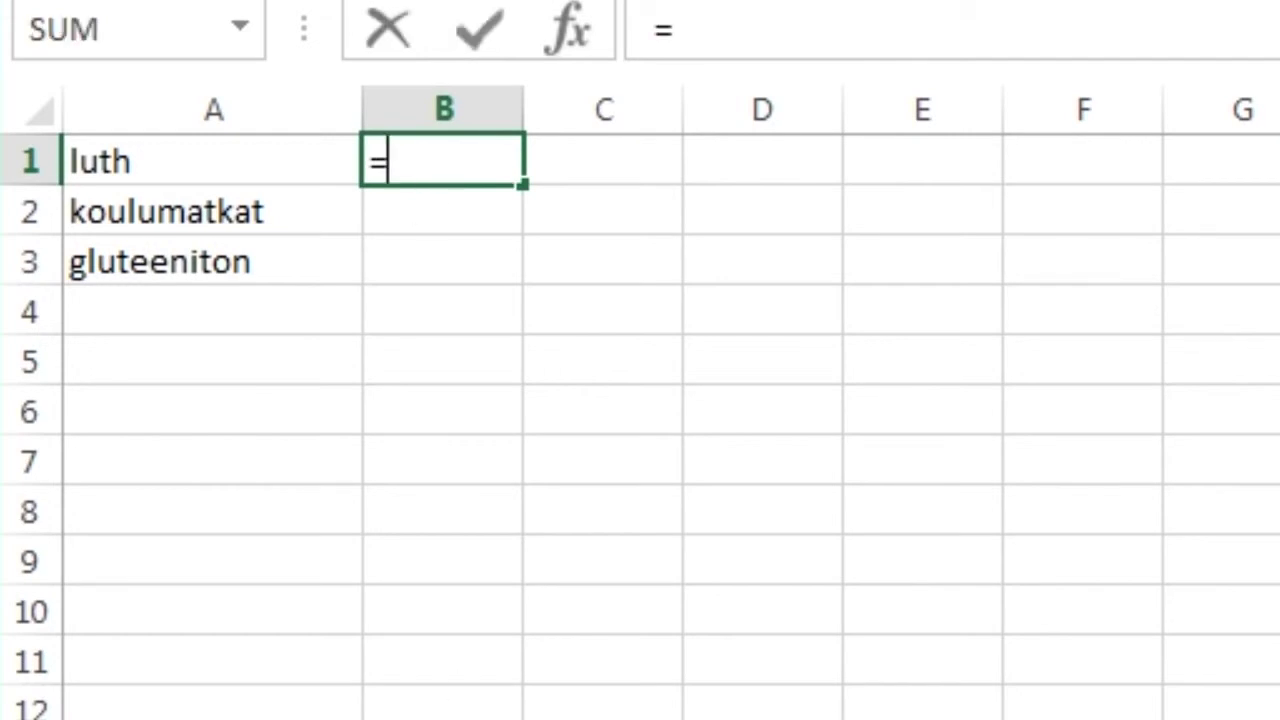
click(140, 679)
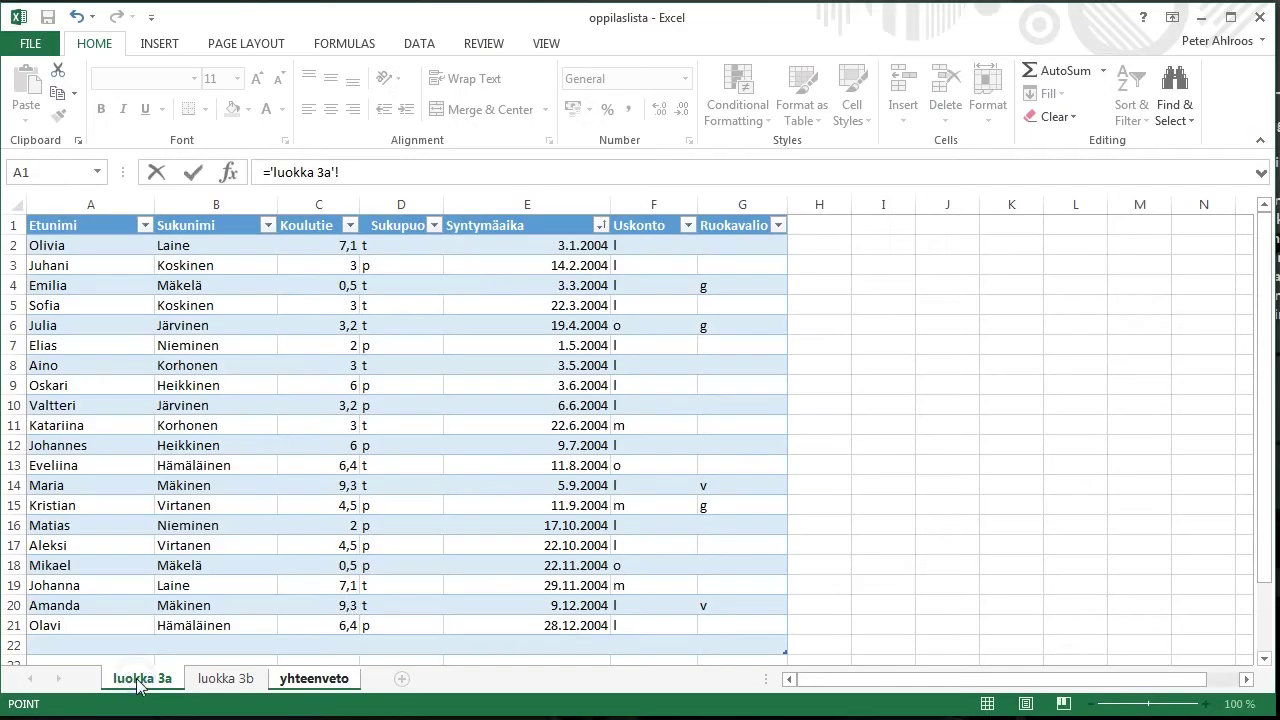
scroll(420, 571, down, 1)
click(639, 645)
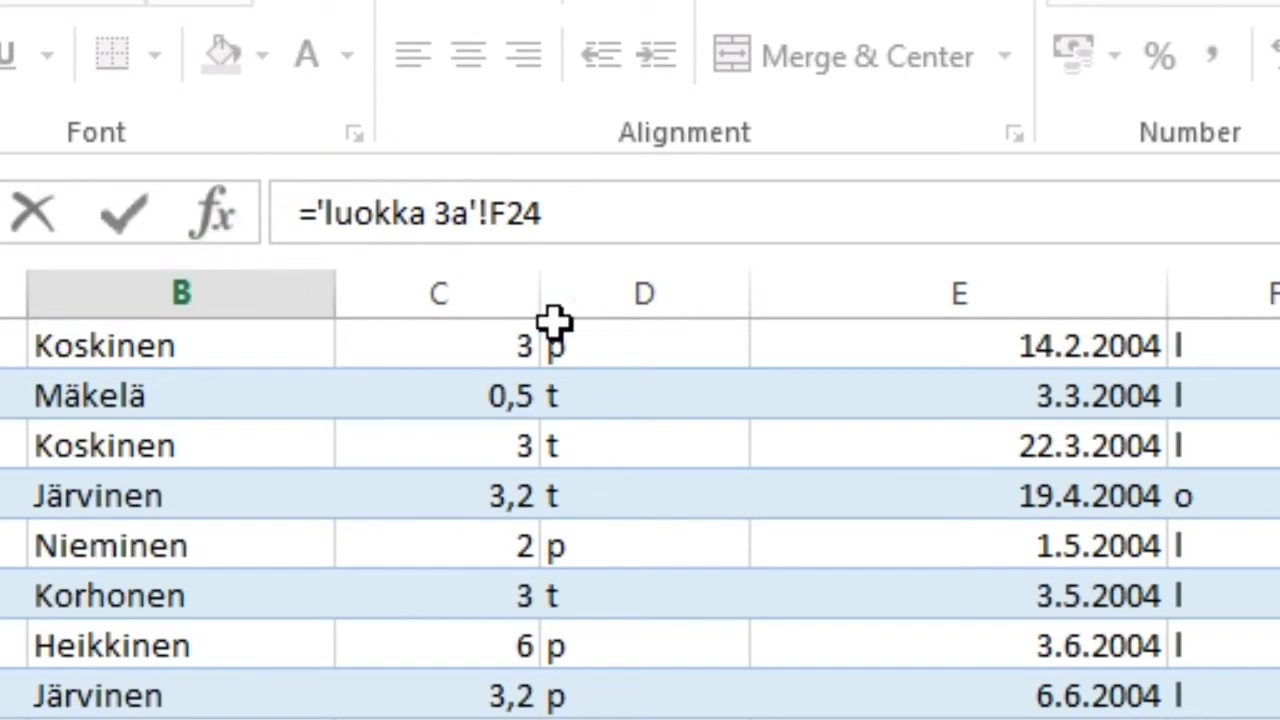
click(588, 222)
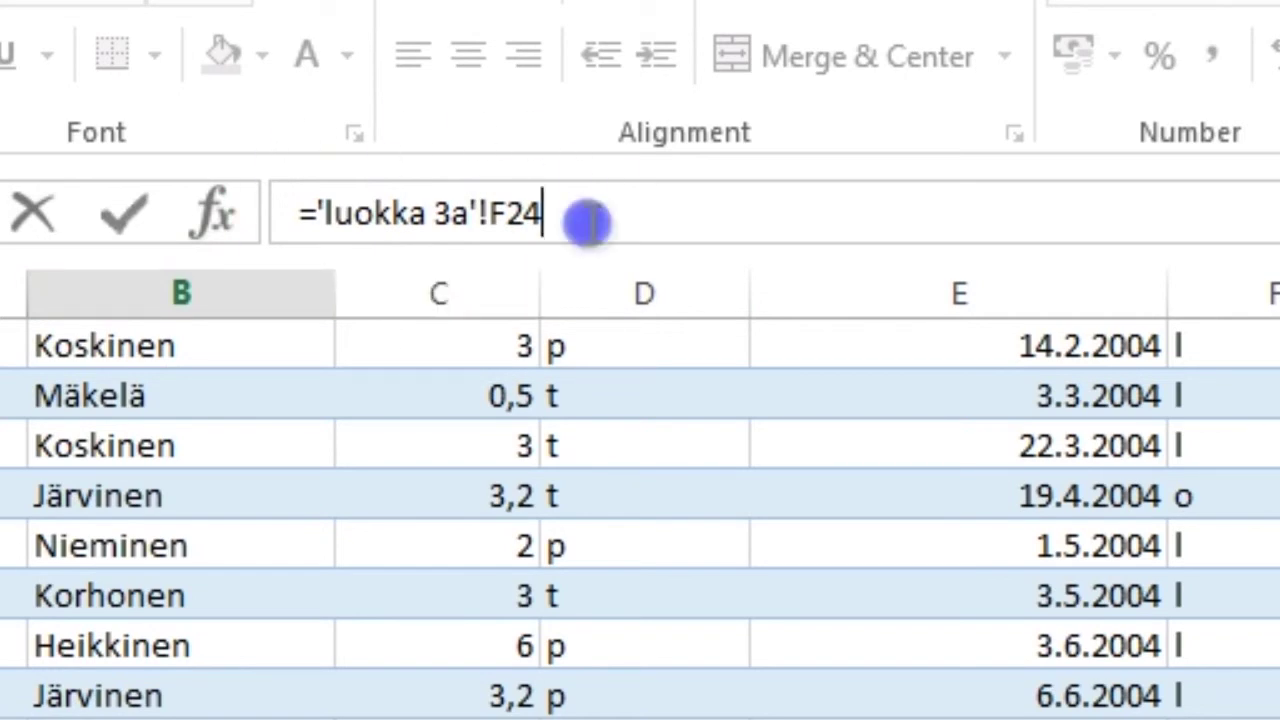
text(+)
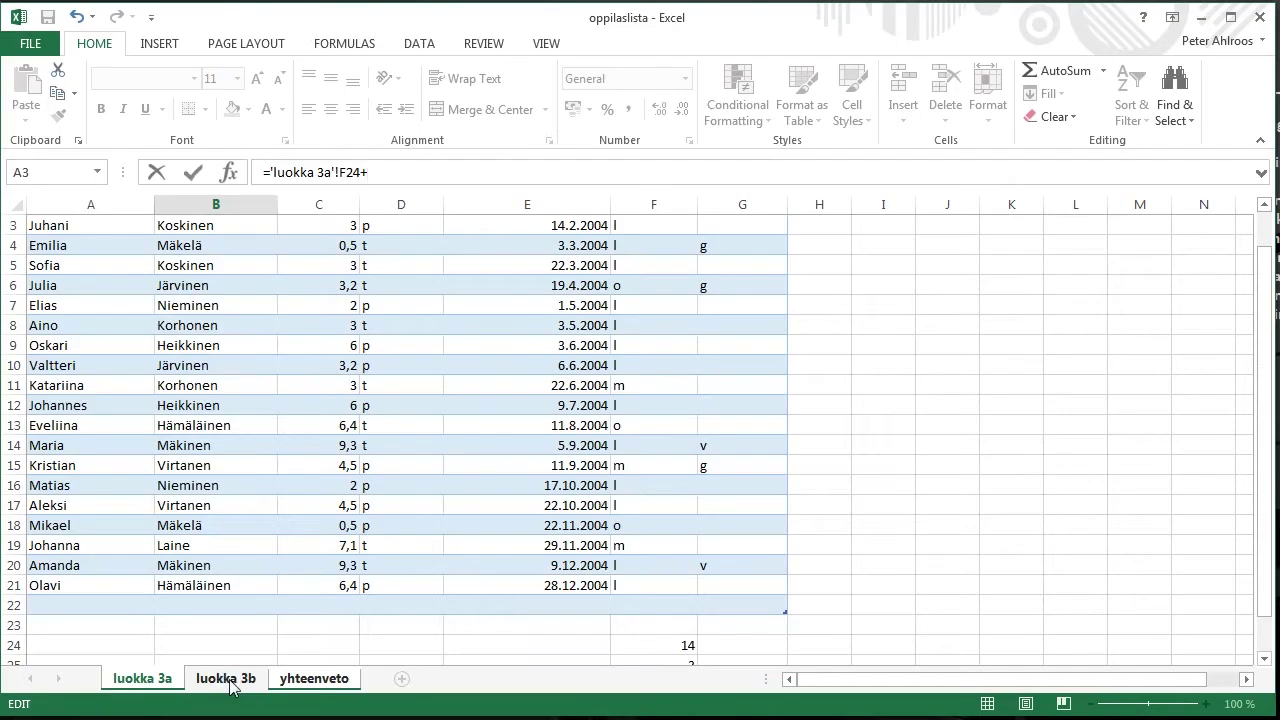
click(226, 678)
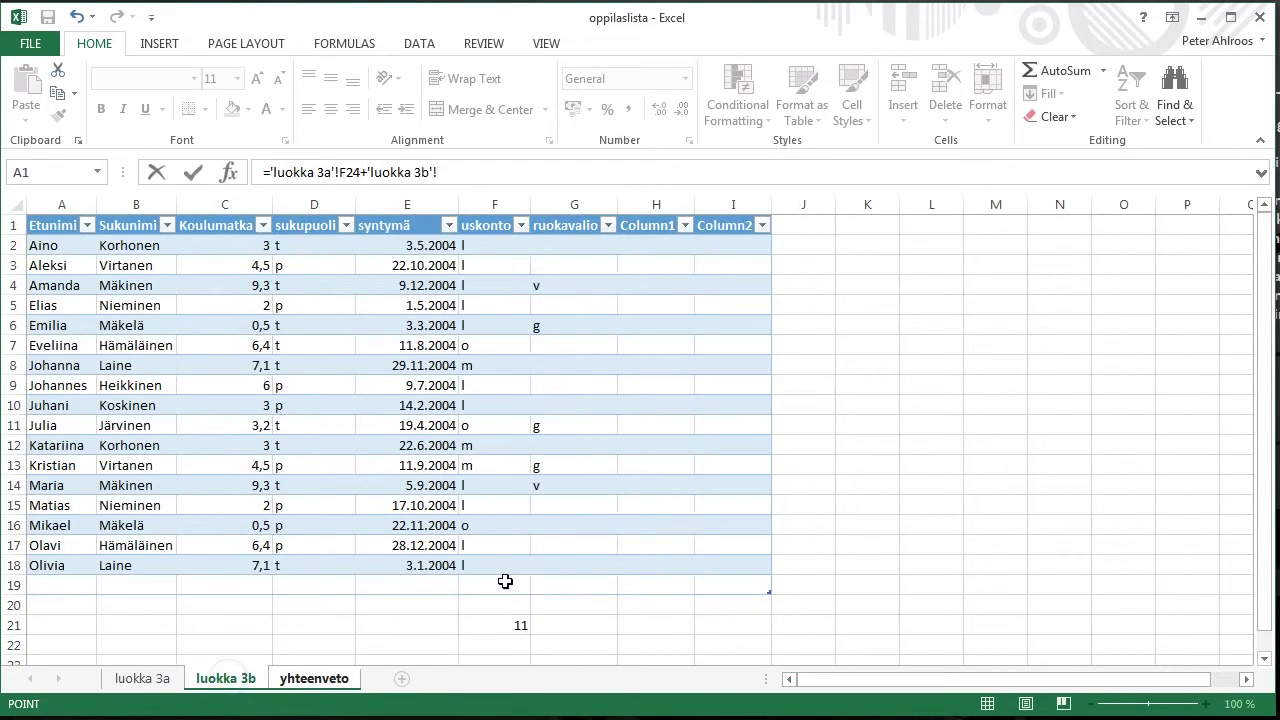
click(496, 627)
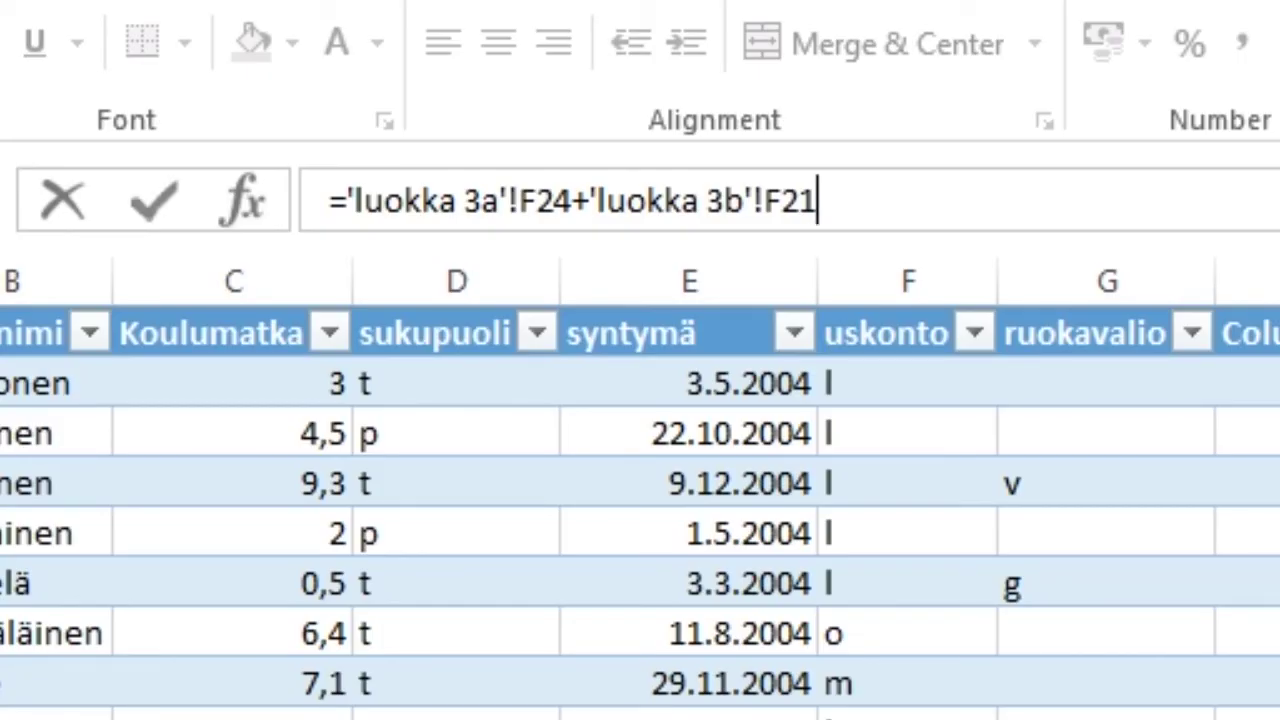
key(Return)
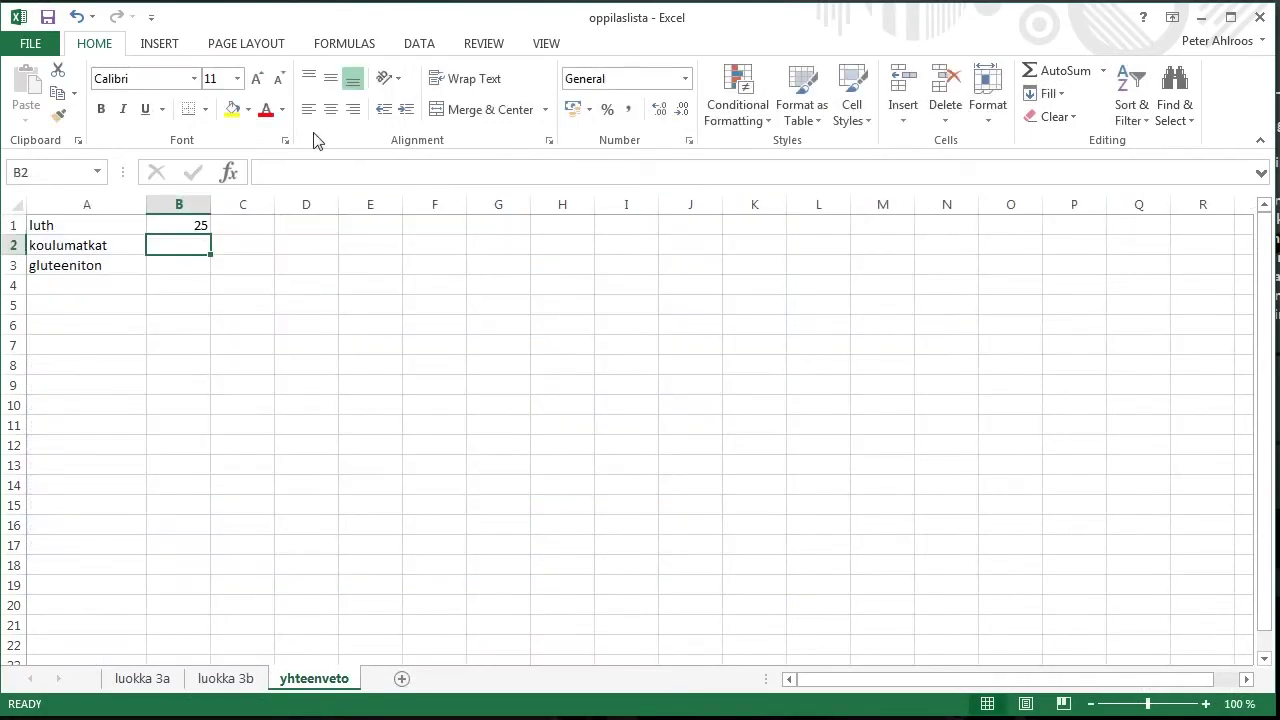
click(179, 229)
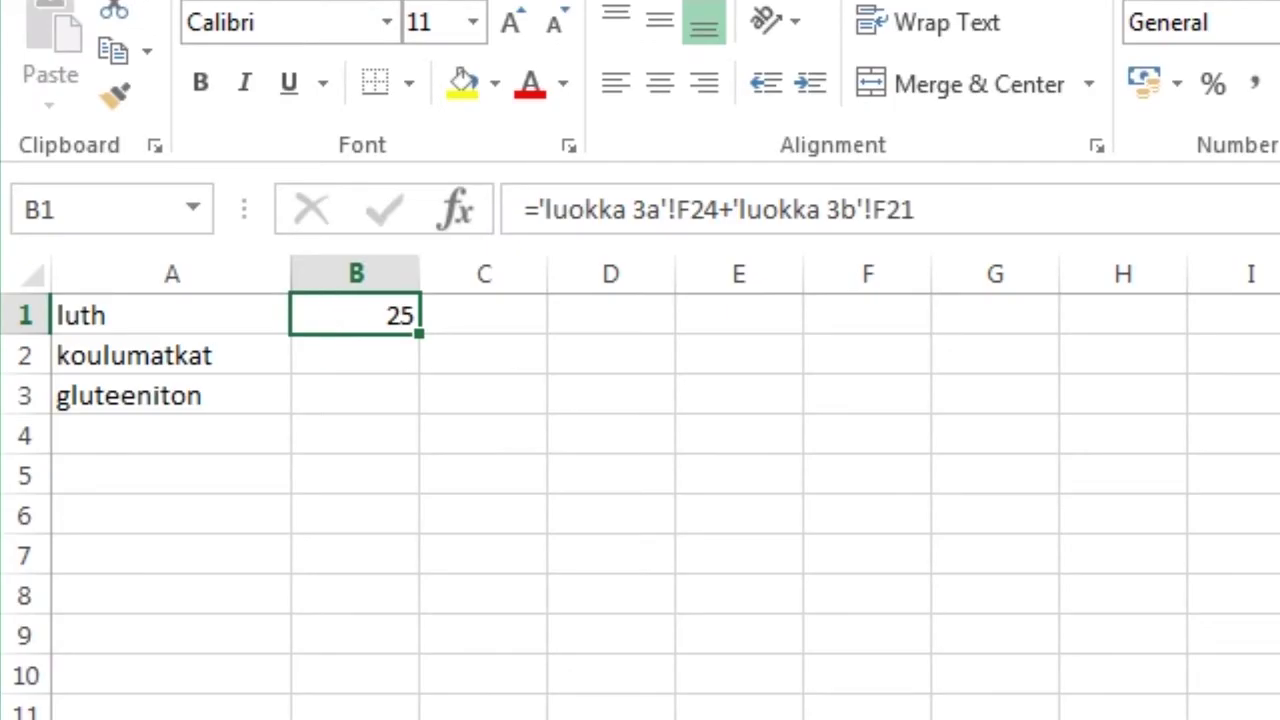
click(142, 678)
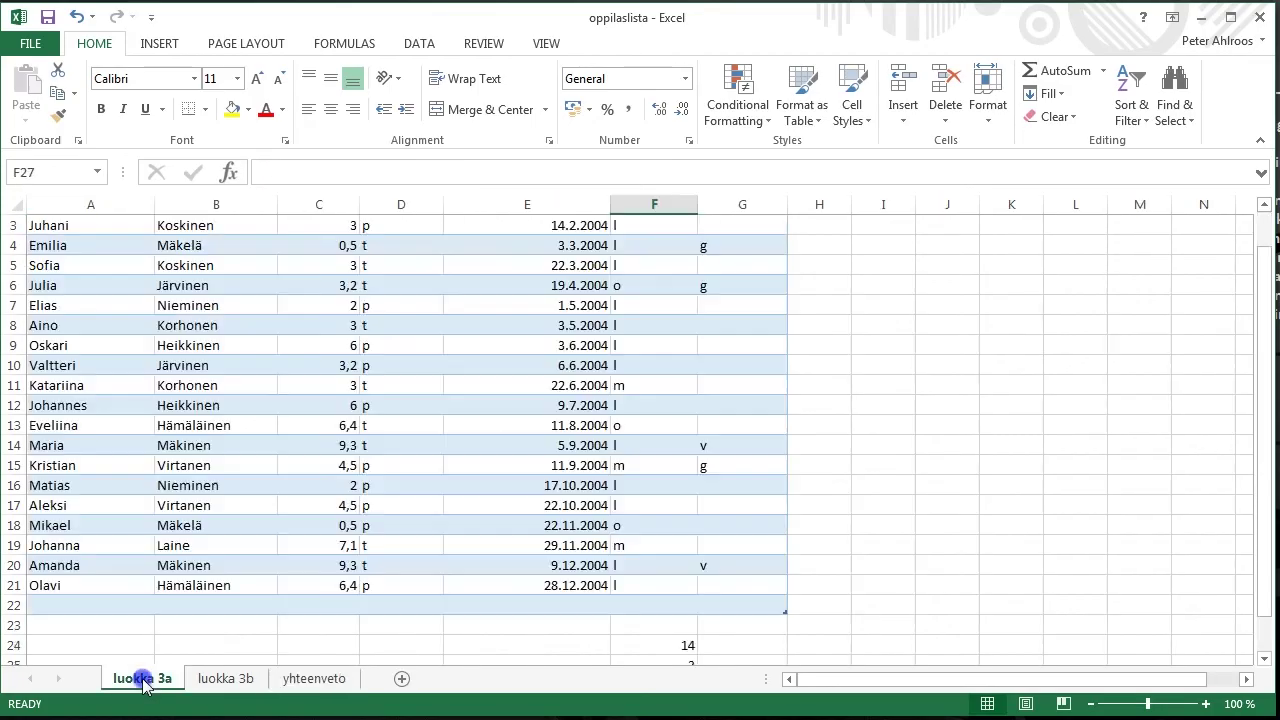
- Below the class 3a table, enter =countif(luokka3a[Koulutie];">5") in C24, giving 8
click(322, 644)
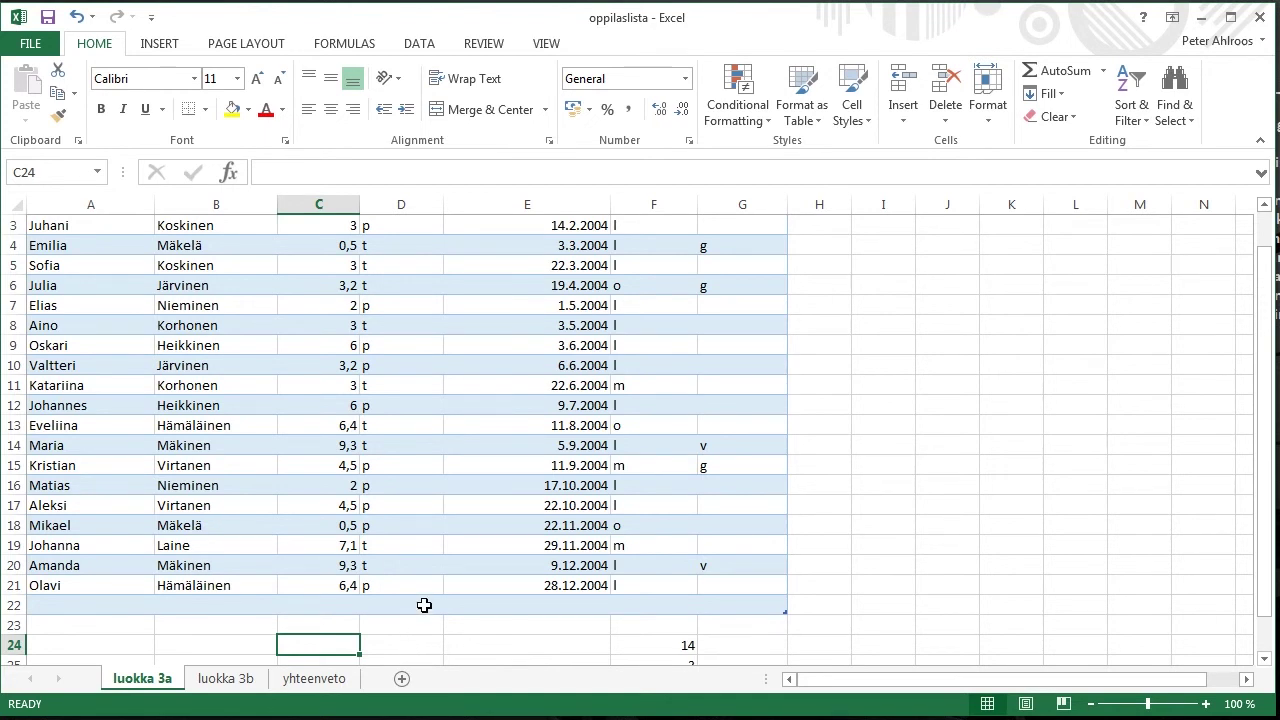
text(=co)
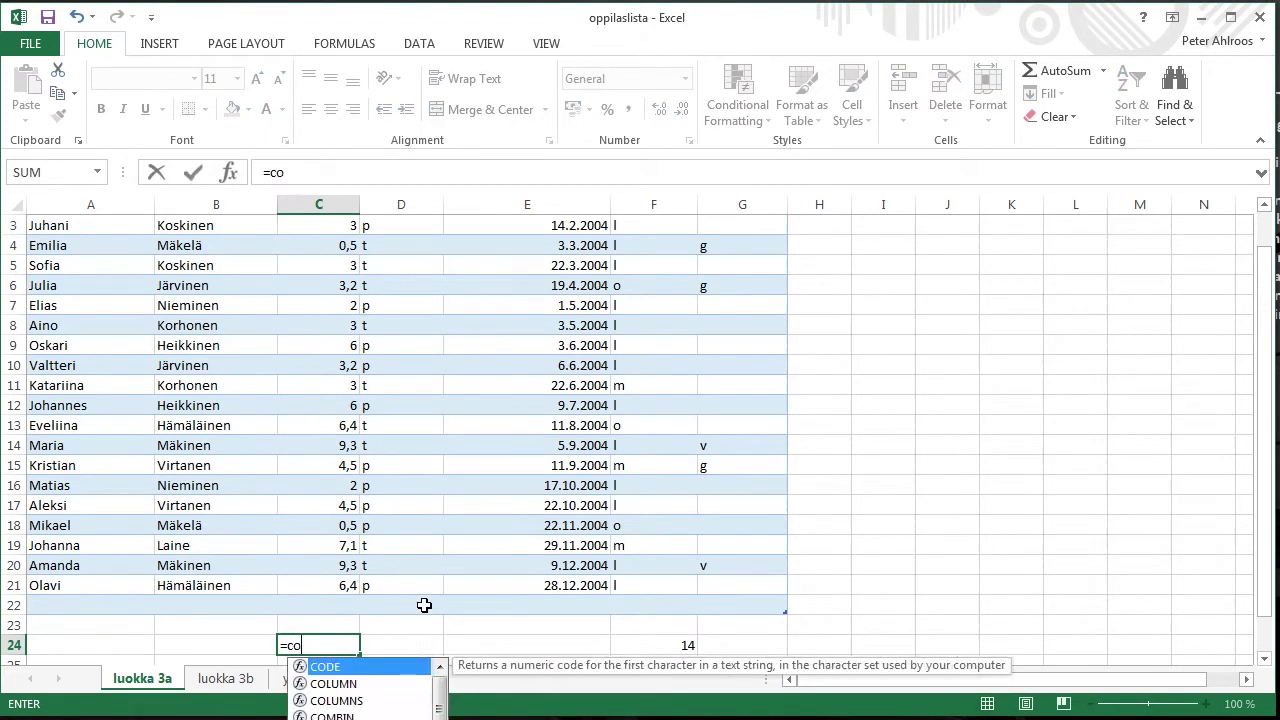
text(untif()
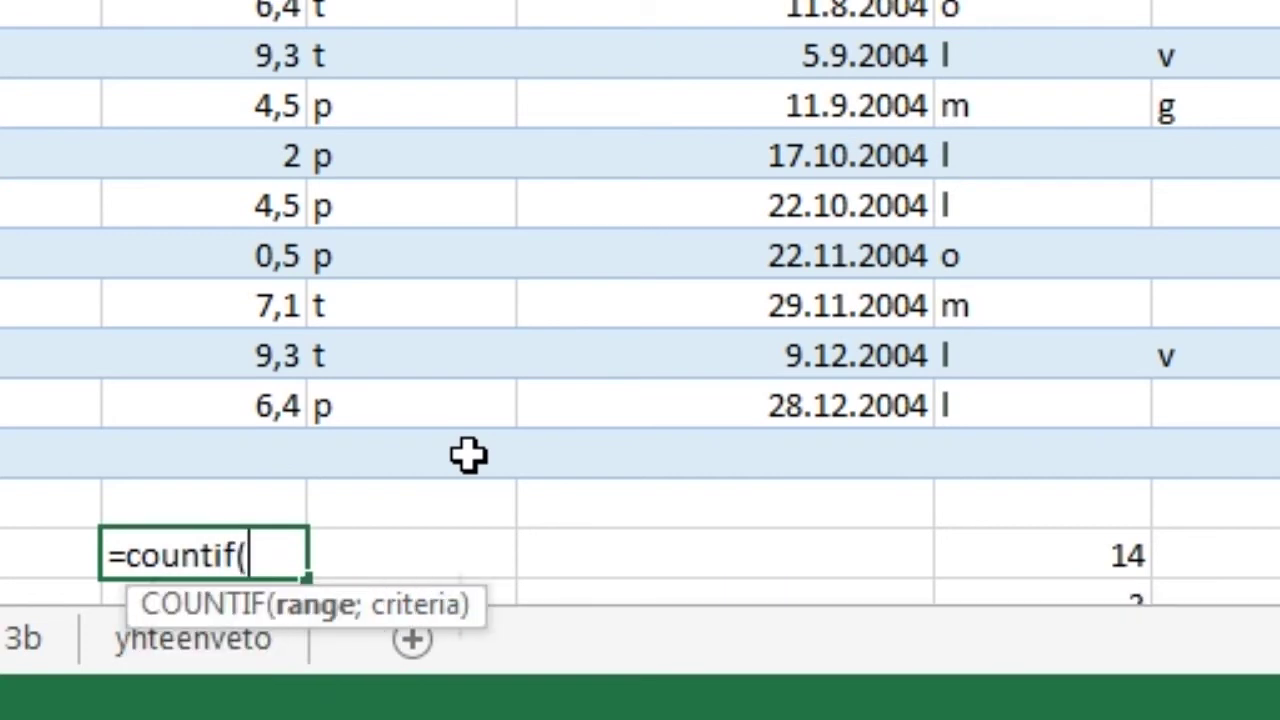
text(la)
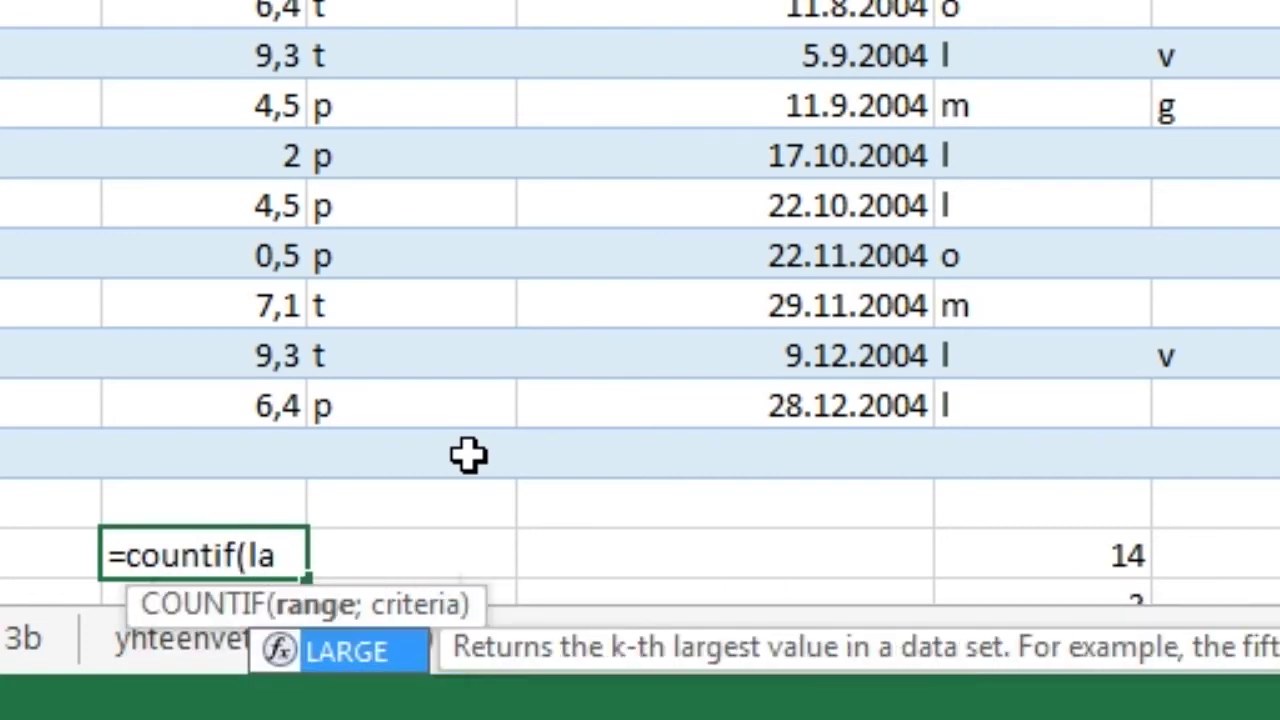
key(BackSpace)
text(uo)
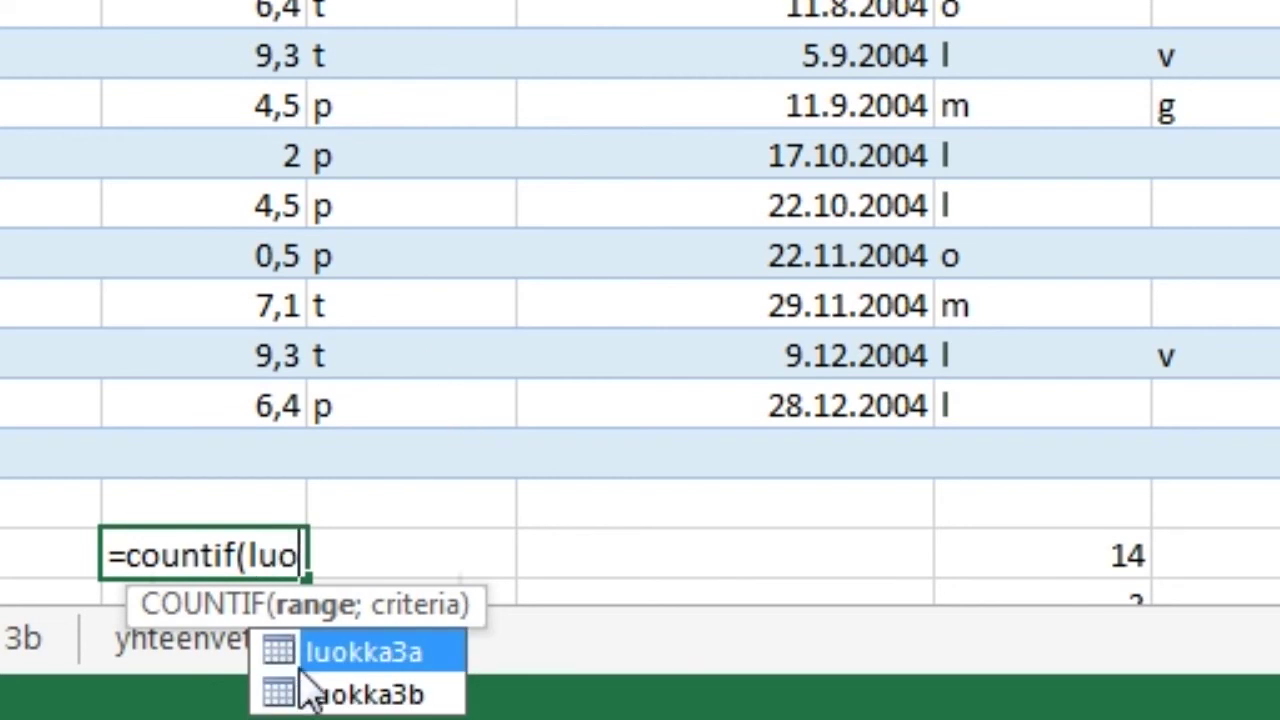
double_click(282, 650)
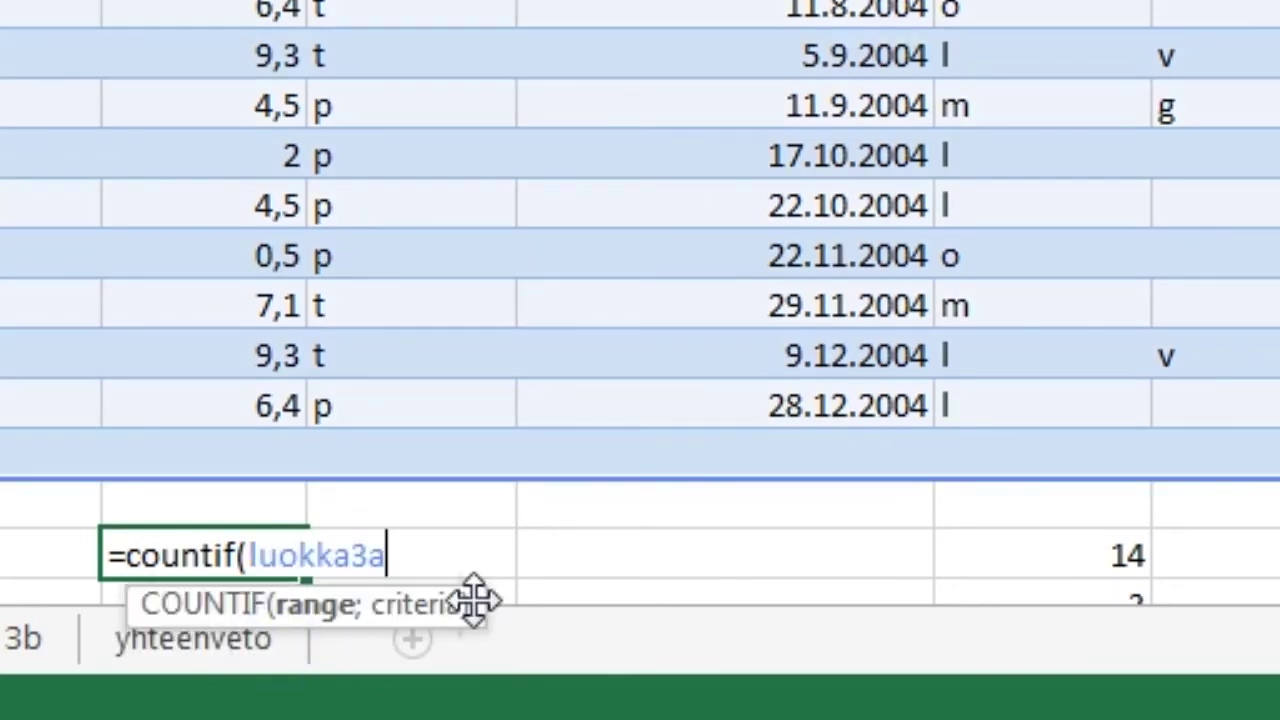
text([)
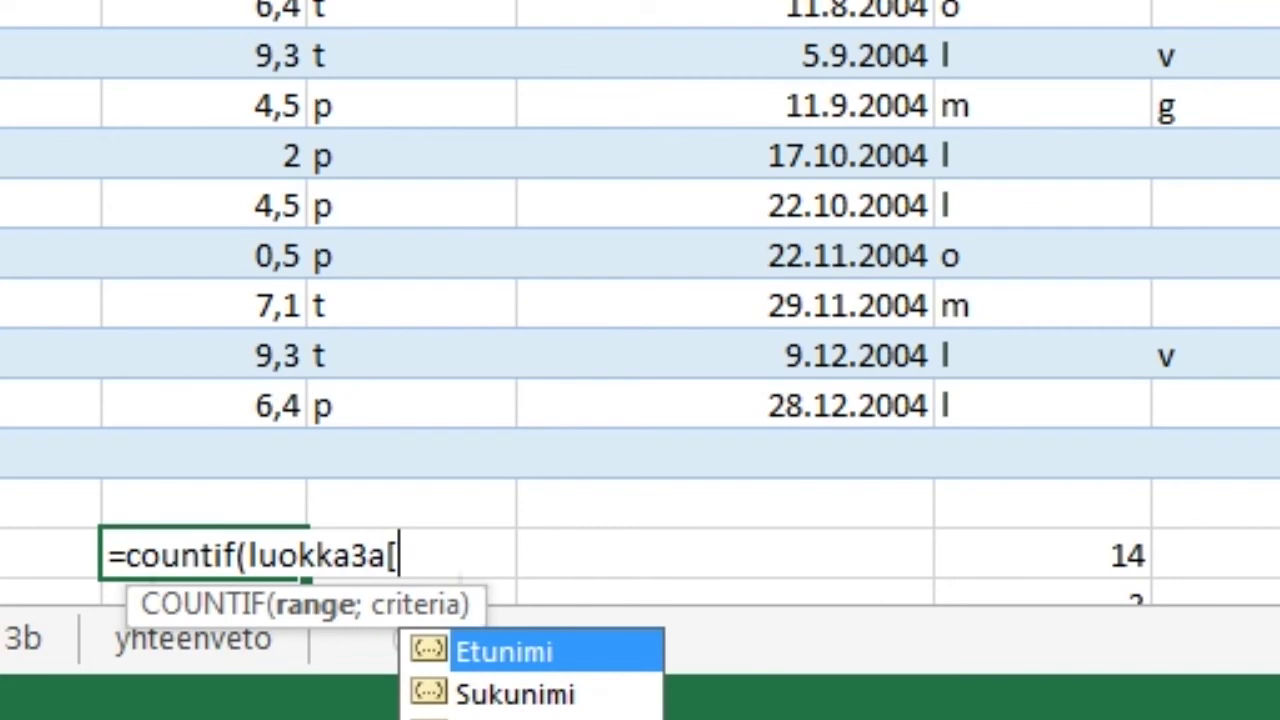
double_click(436, 712)
text(])
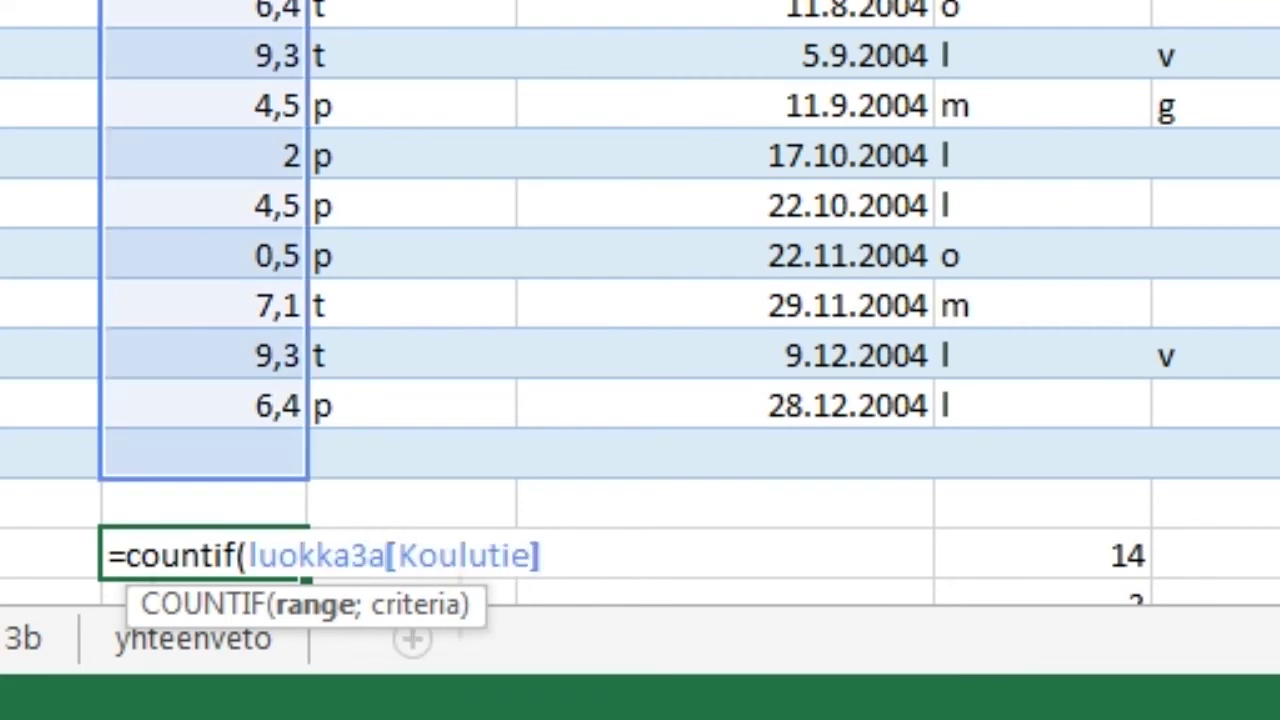
text(;)
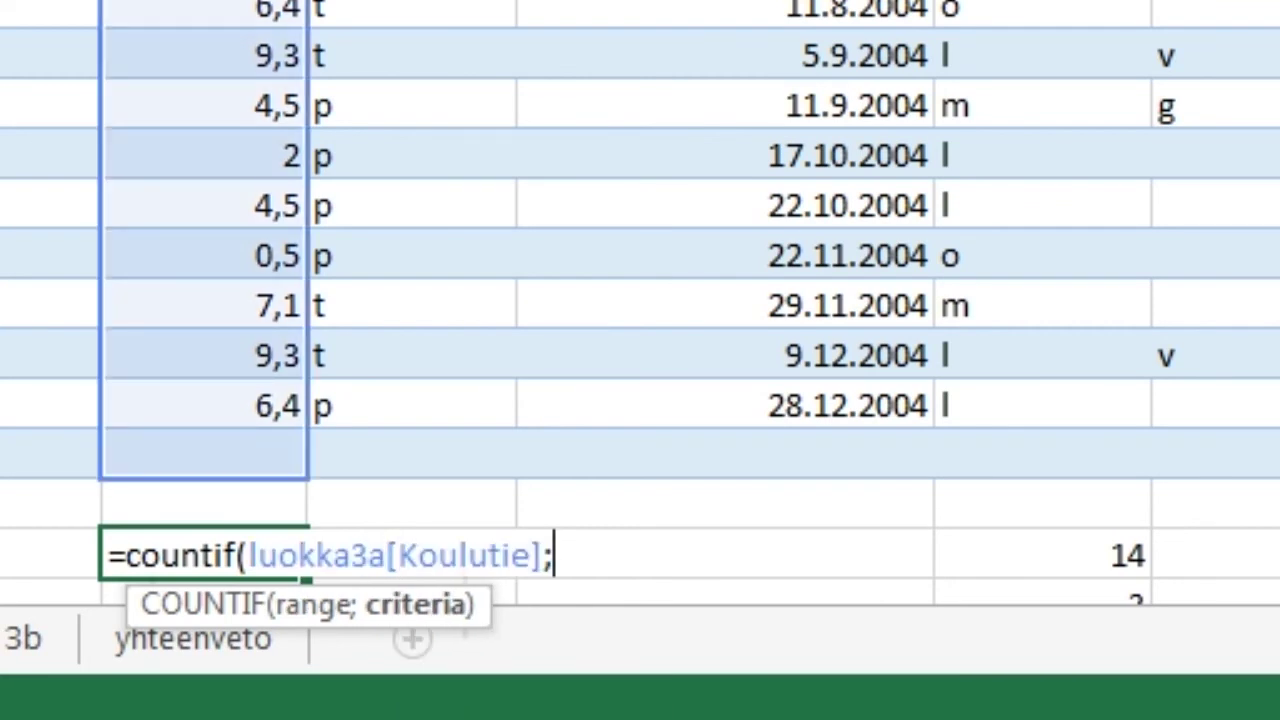
text(")
text(>5)
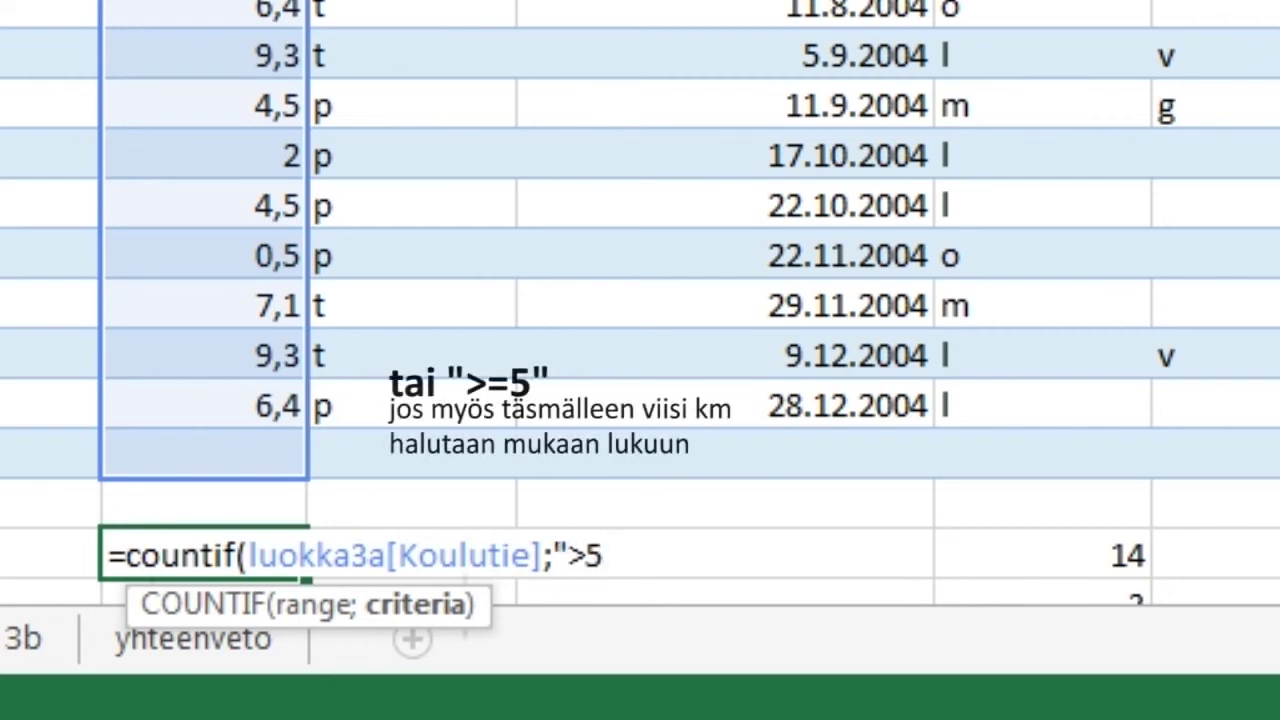
text("))
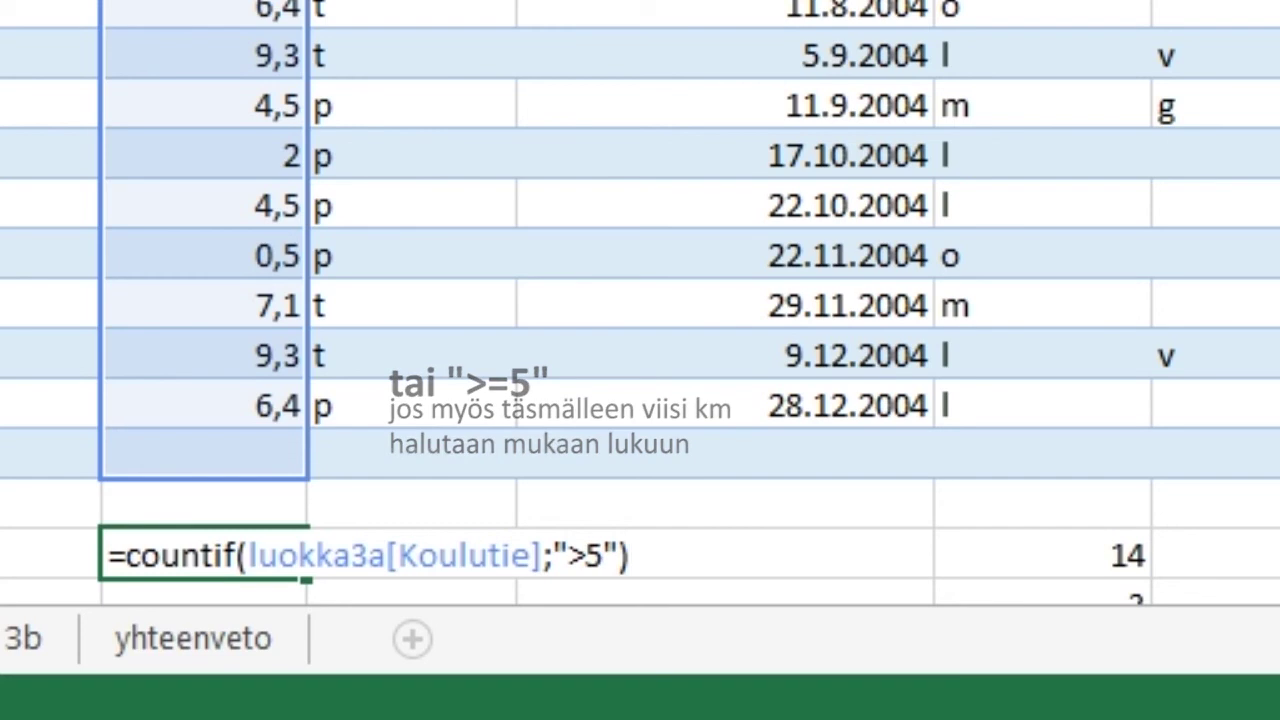
key(Return)
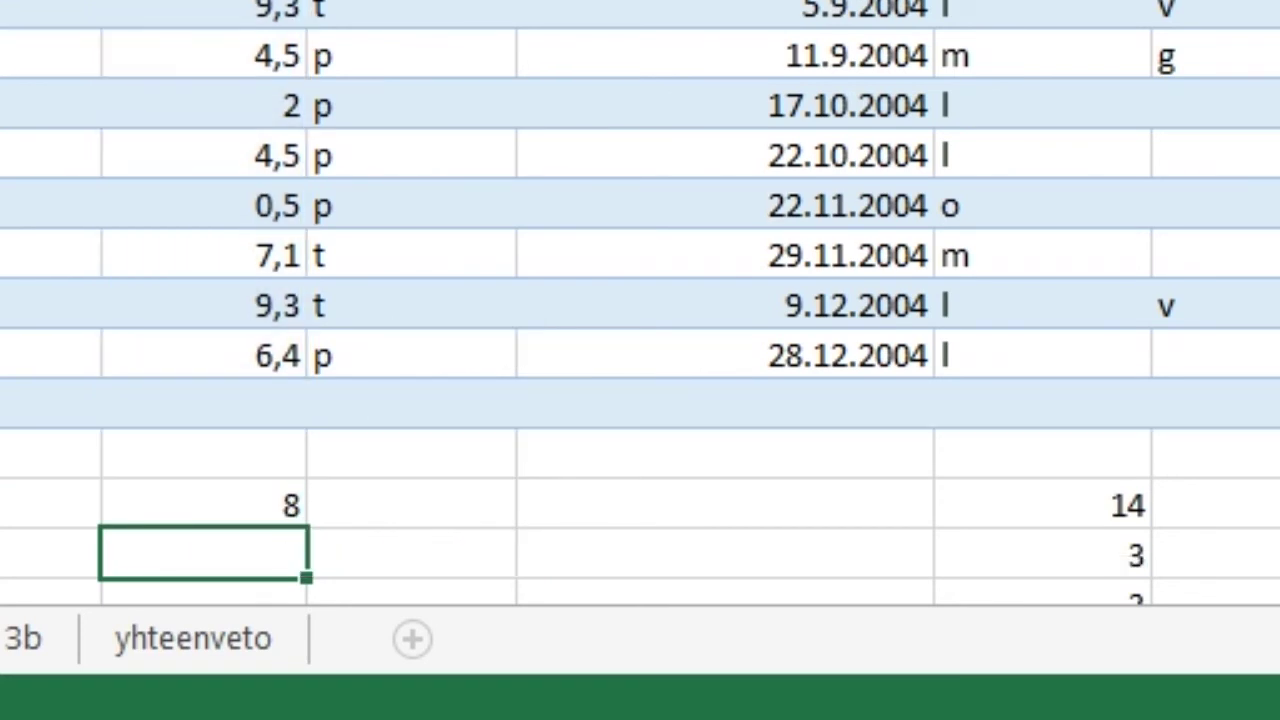
click(204, 504)
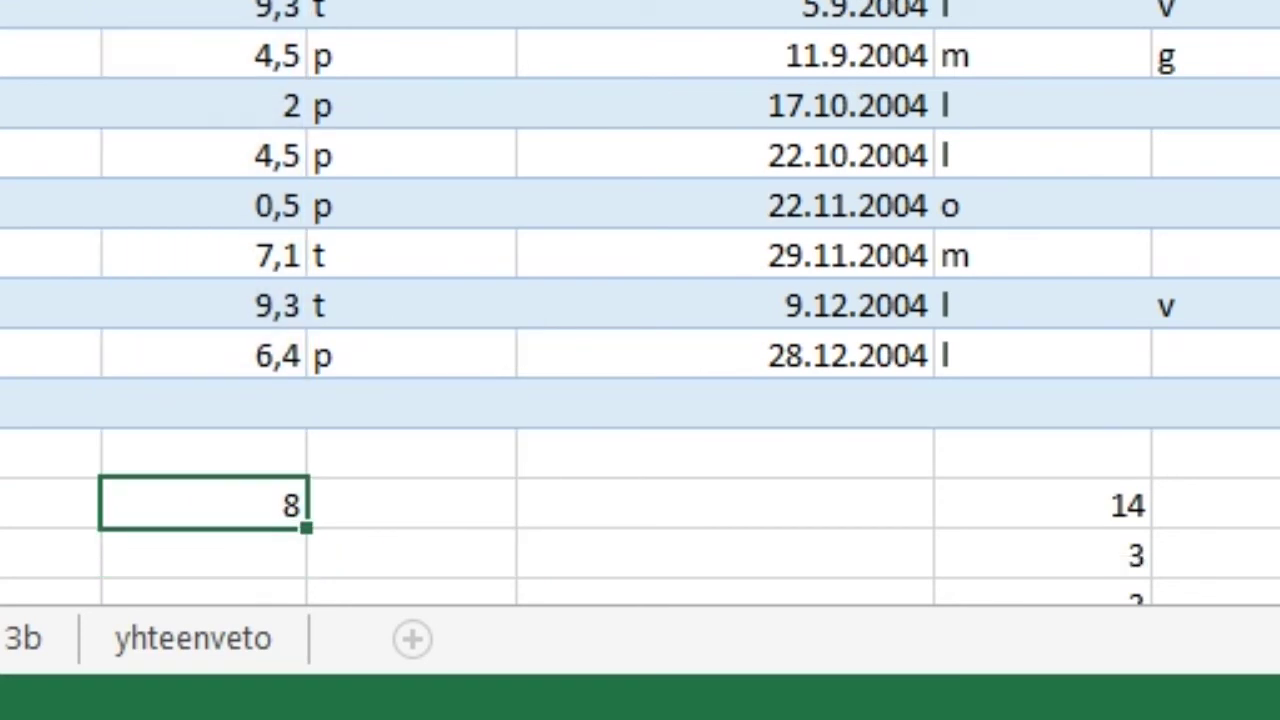
- On the luokka 3b sheet, enter =countif(luokka3b[Koulumatka];">5") in C20, giving 7
click(30, 650)
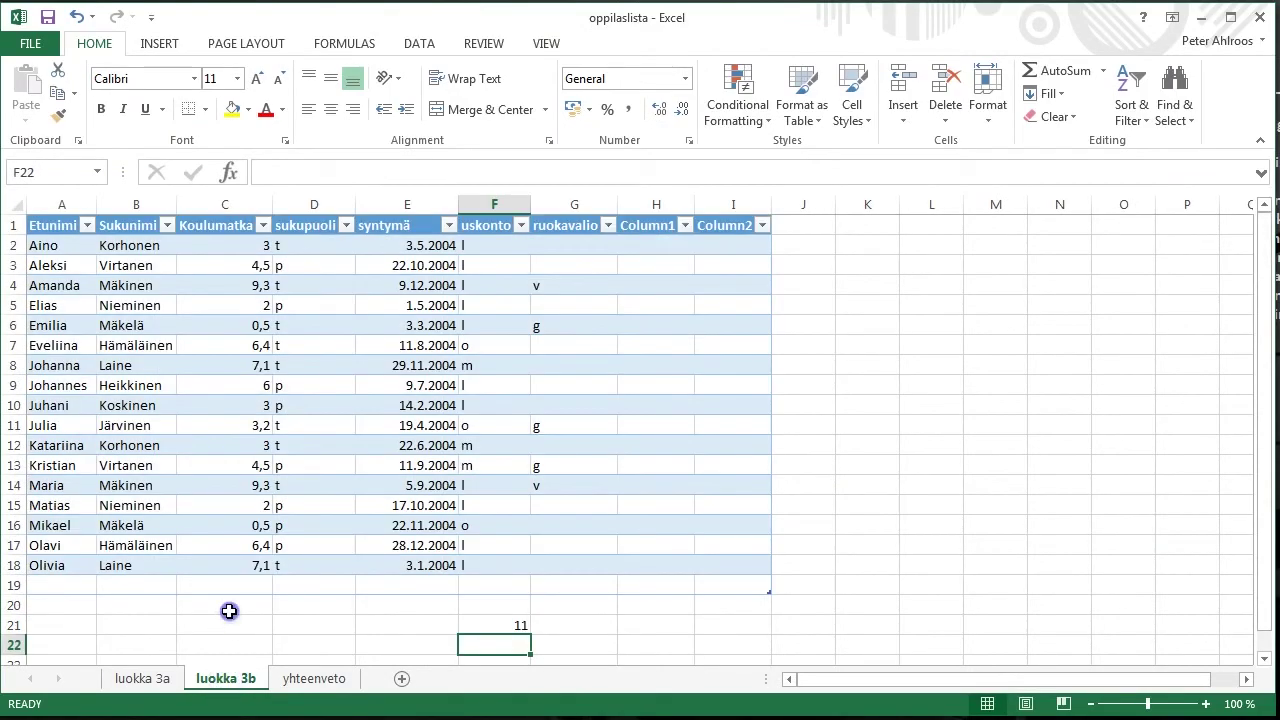
click(228, 606)
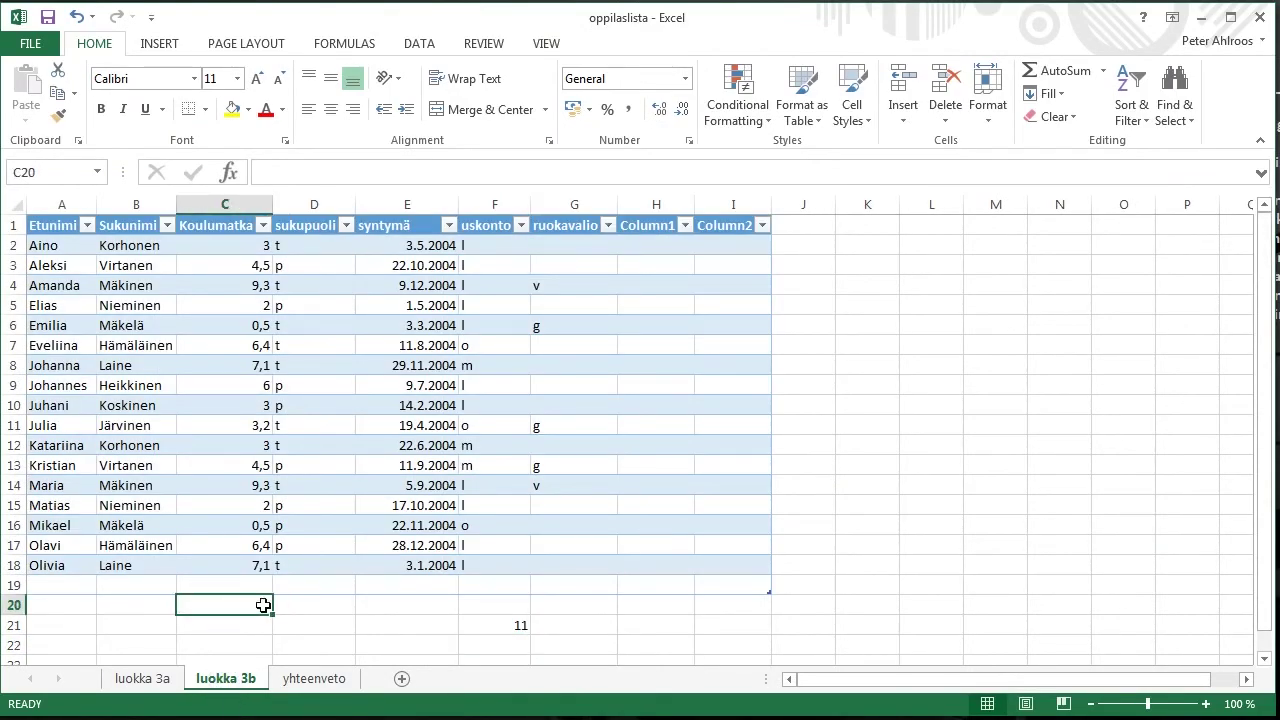
text(=c)
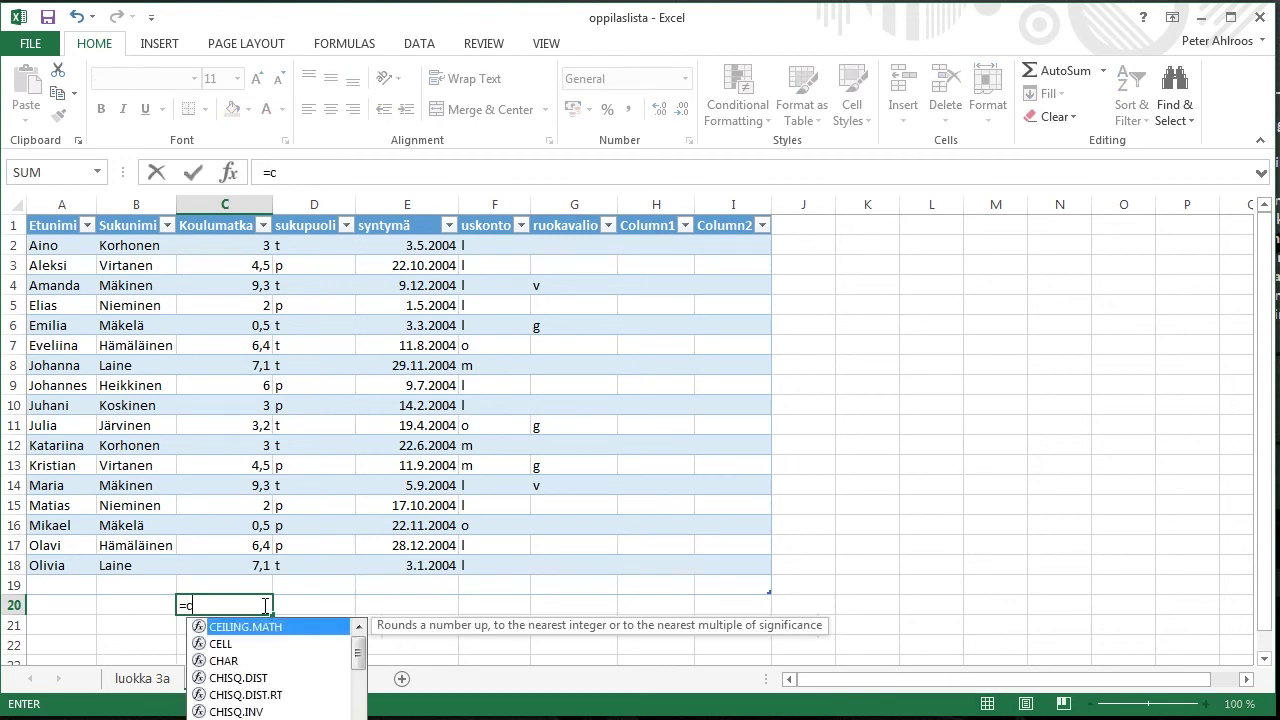
text(ountif()
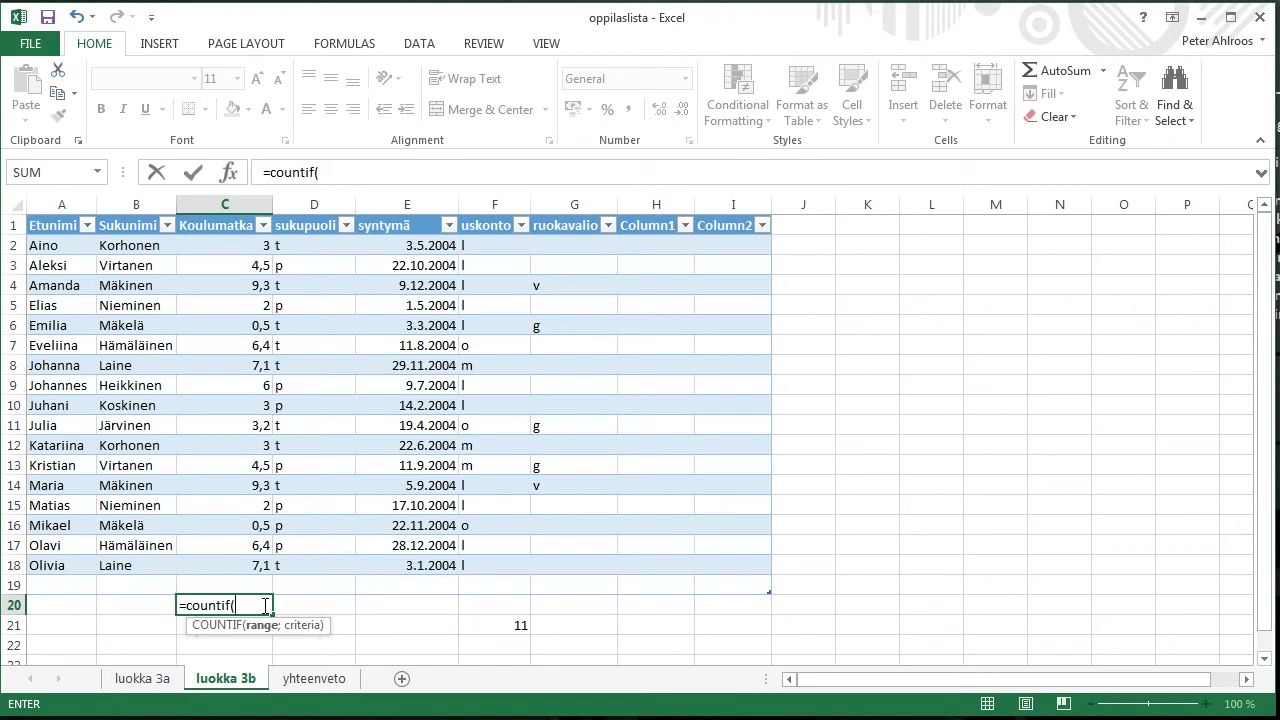
text(luo)
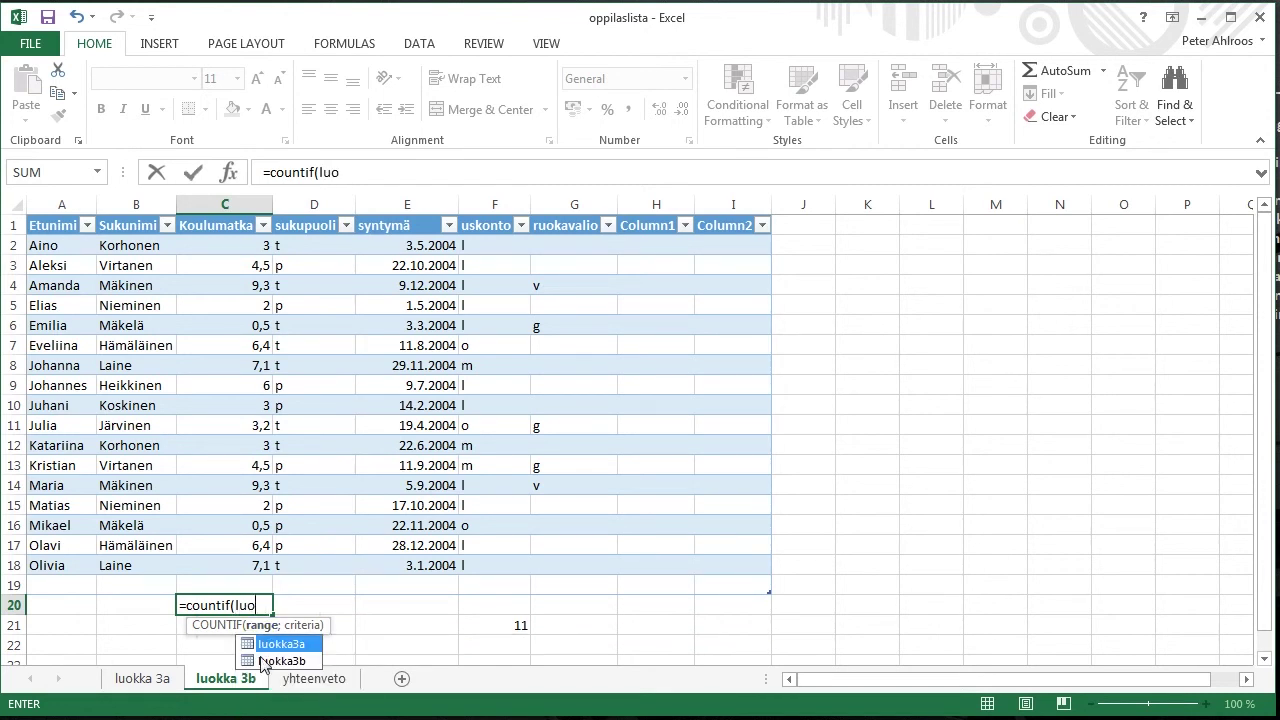
double_click(246, 660)
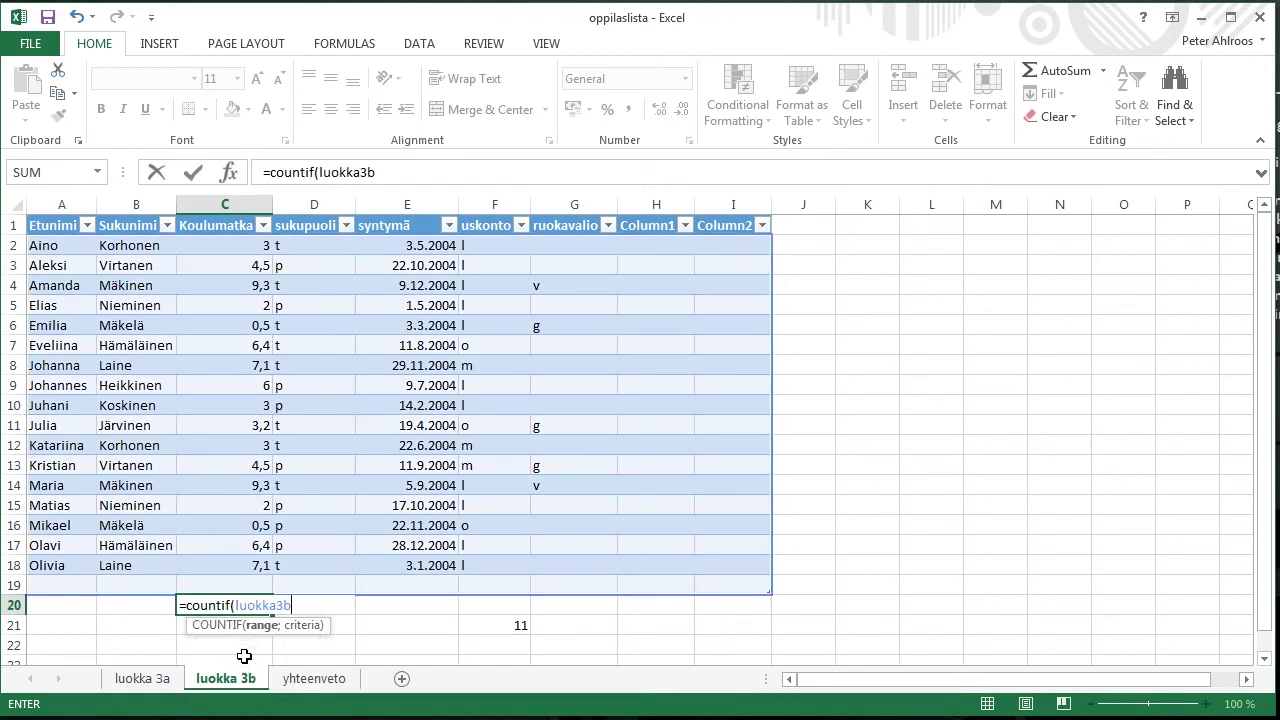
text([)
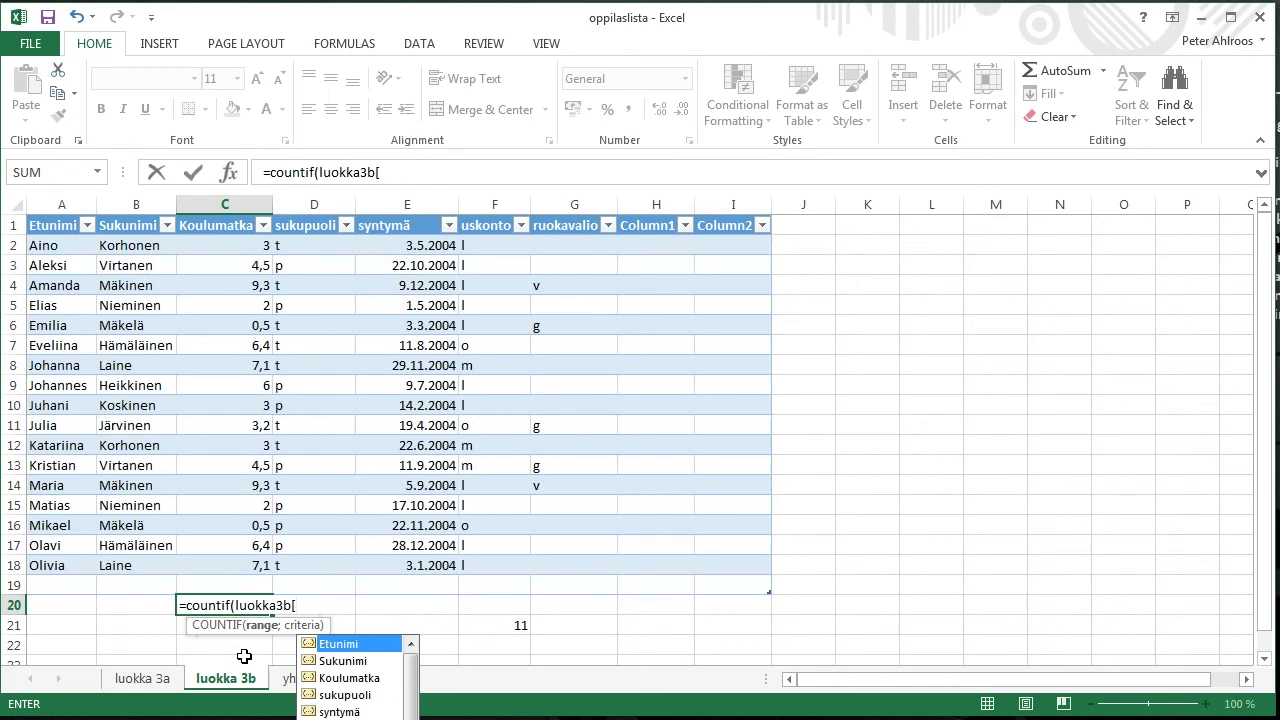
double_click(322, 679)
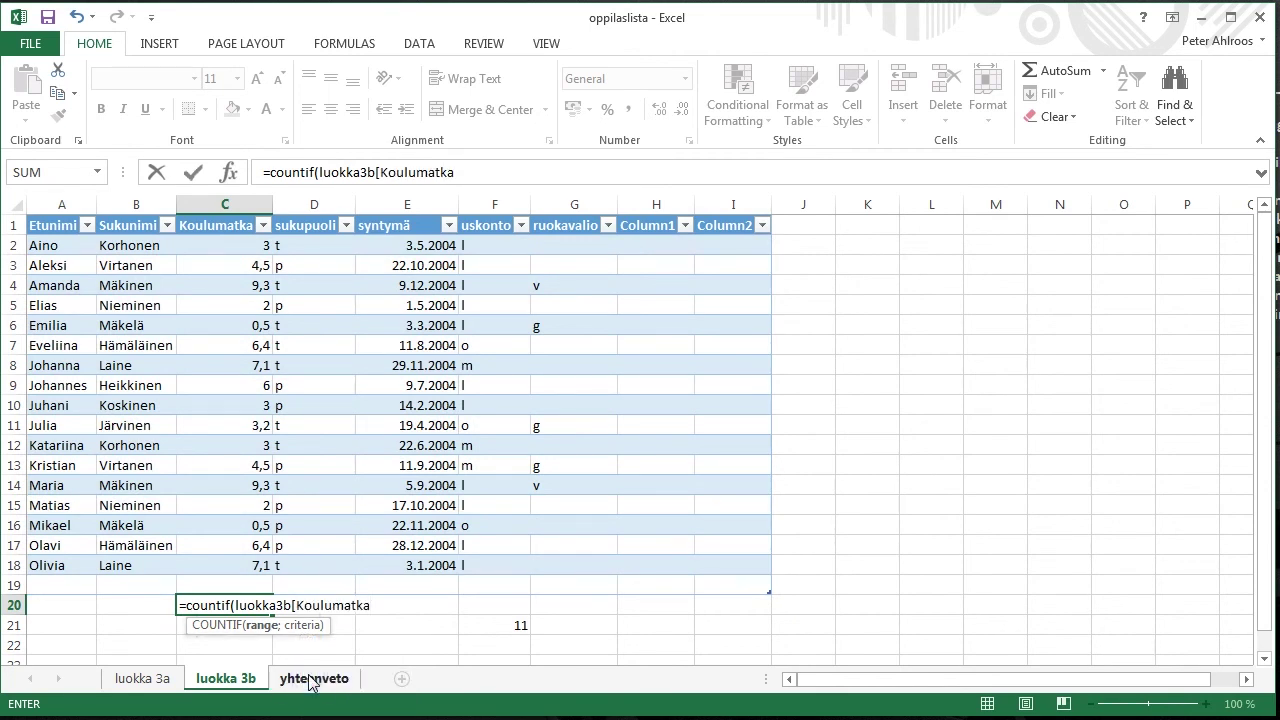
text(];">5")
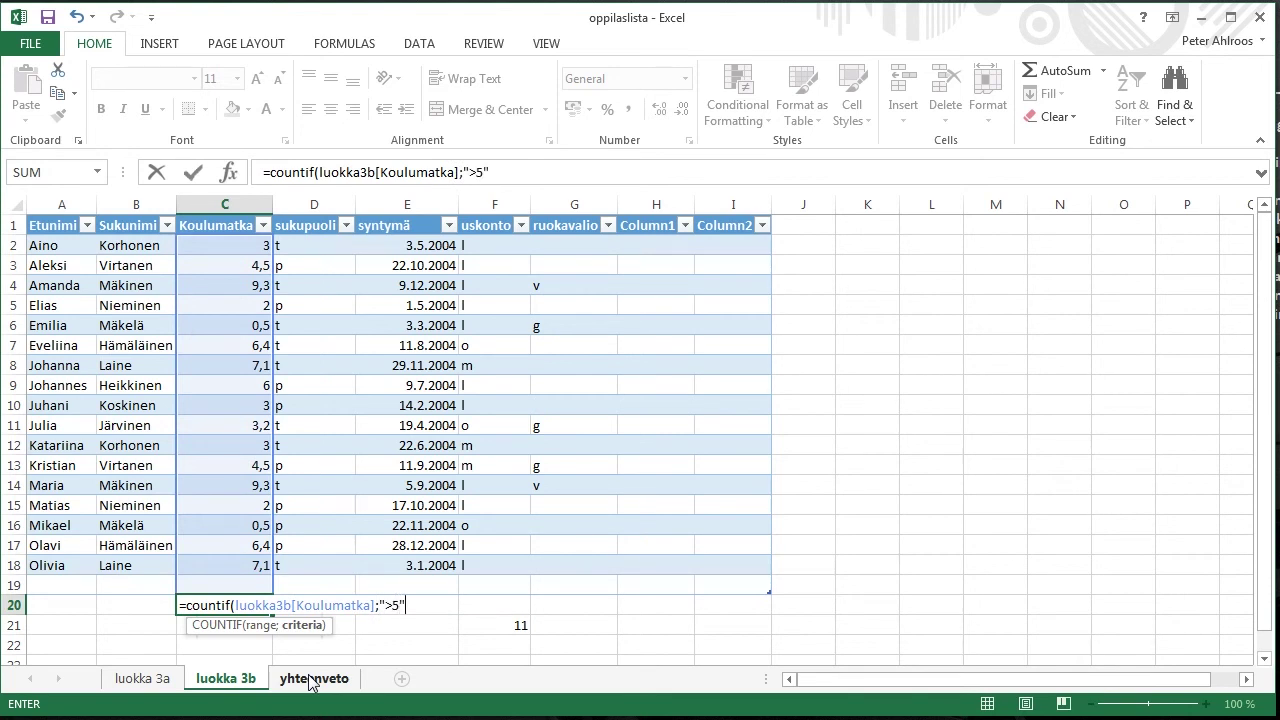
text())
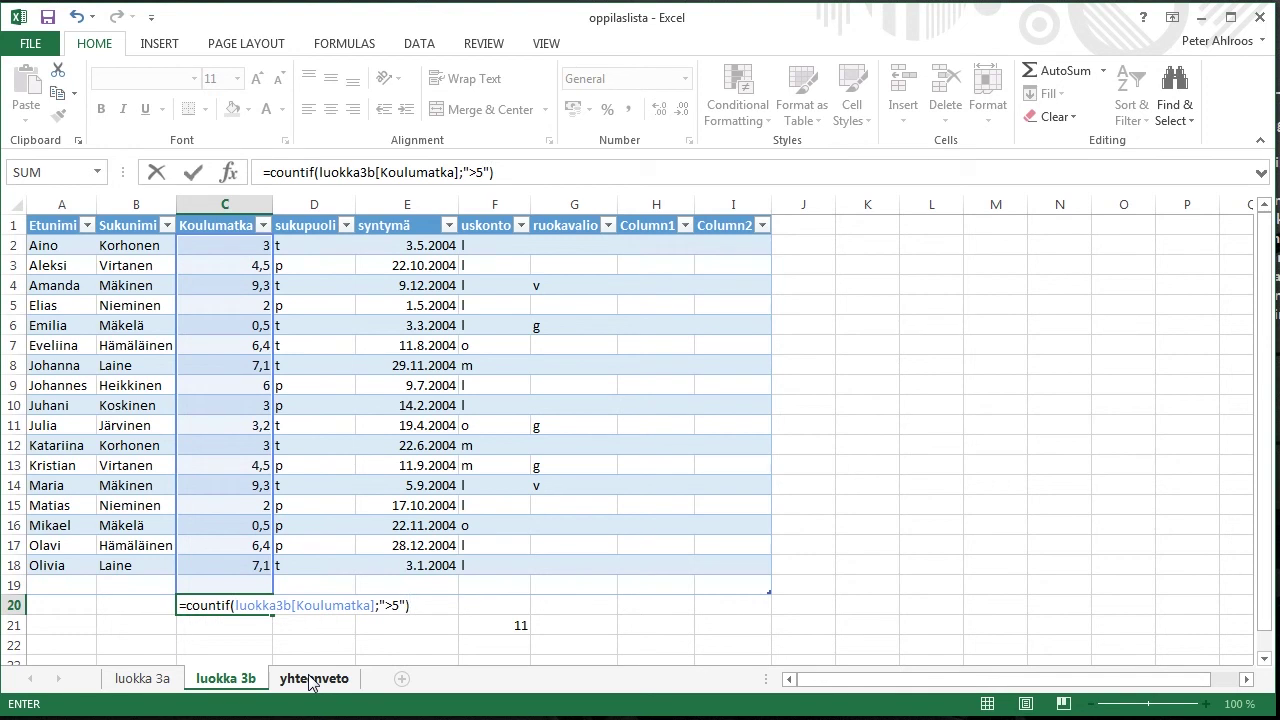
key(Return)
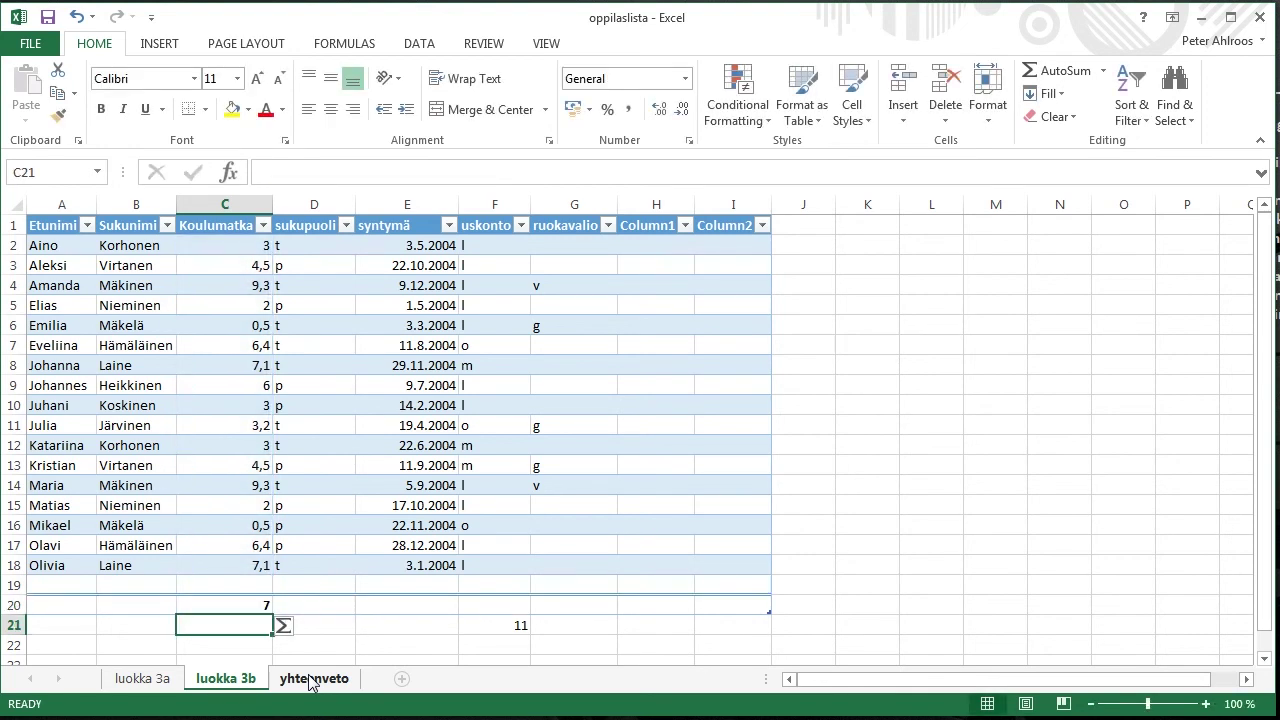
click(140, 678)
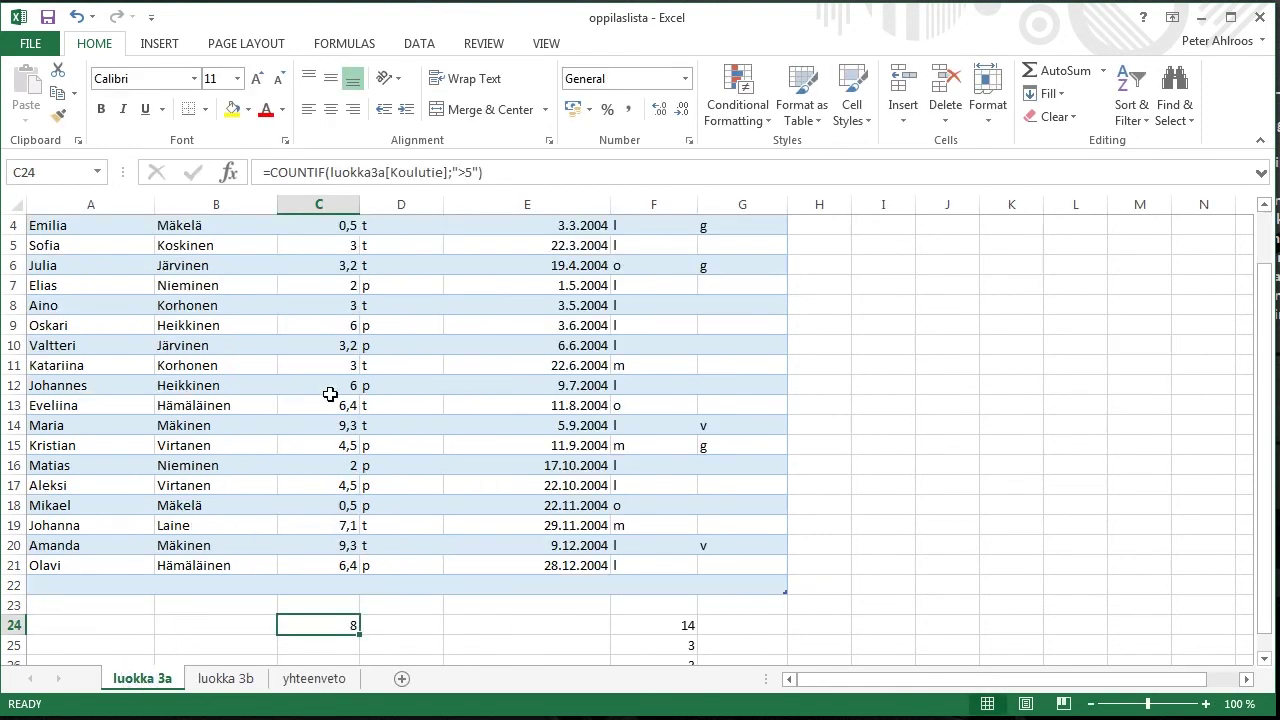
- Change the class 3a school trip in C9 from 6 to 4, then view the yhteenveto summary
click(344, 328)
text(4)
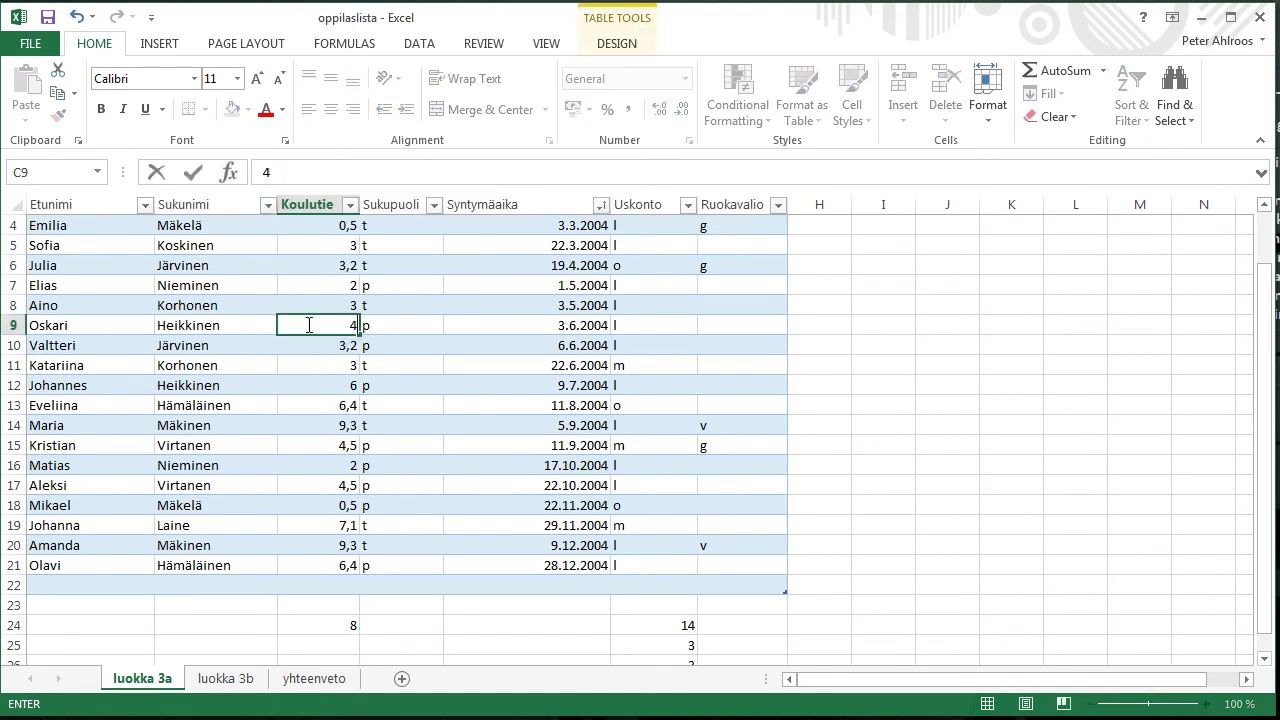
key(Return)
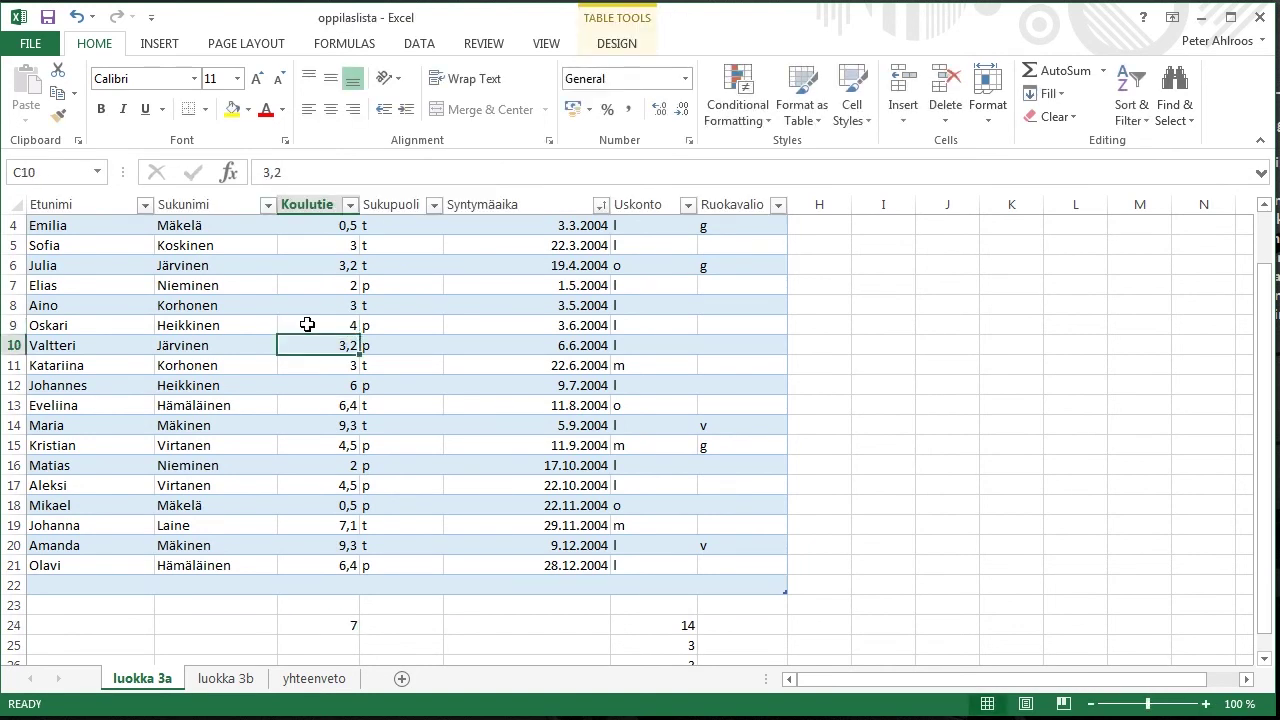
click(310, 678)
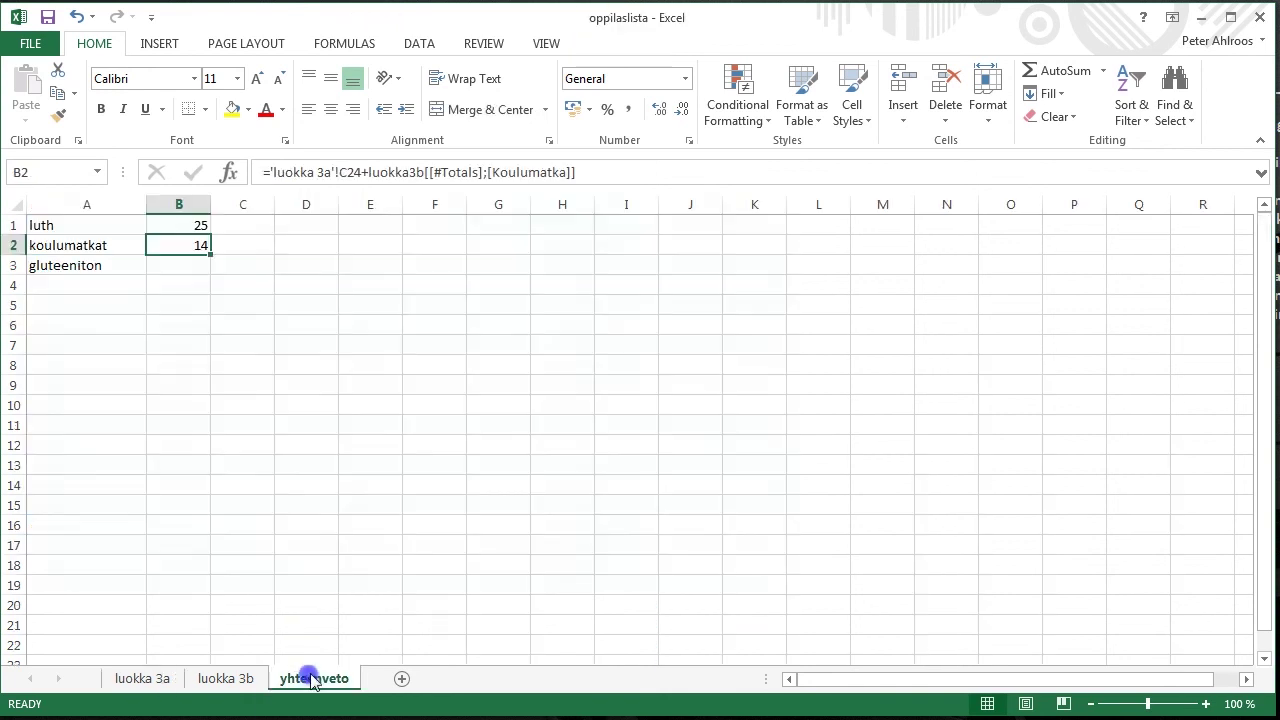
- Select B4 on the yhteenveto summary, then return to the luokka 3a sheet
click(202, 290)
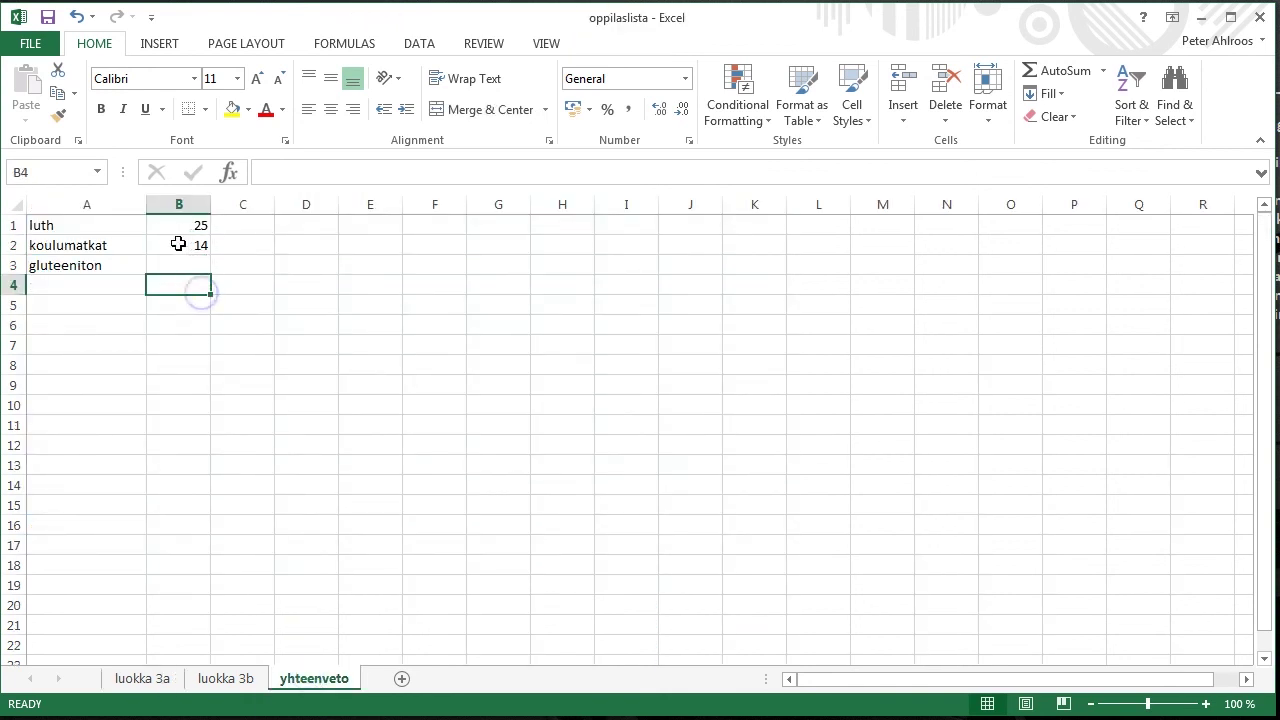
click(145, 679)
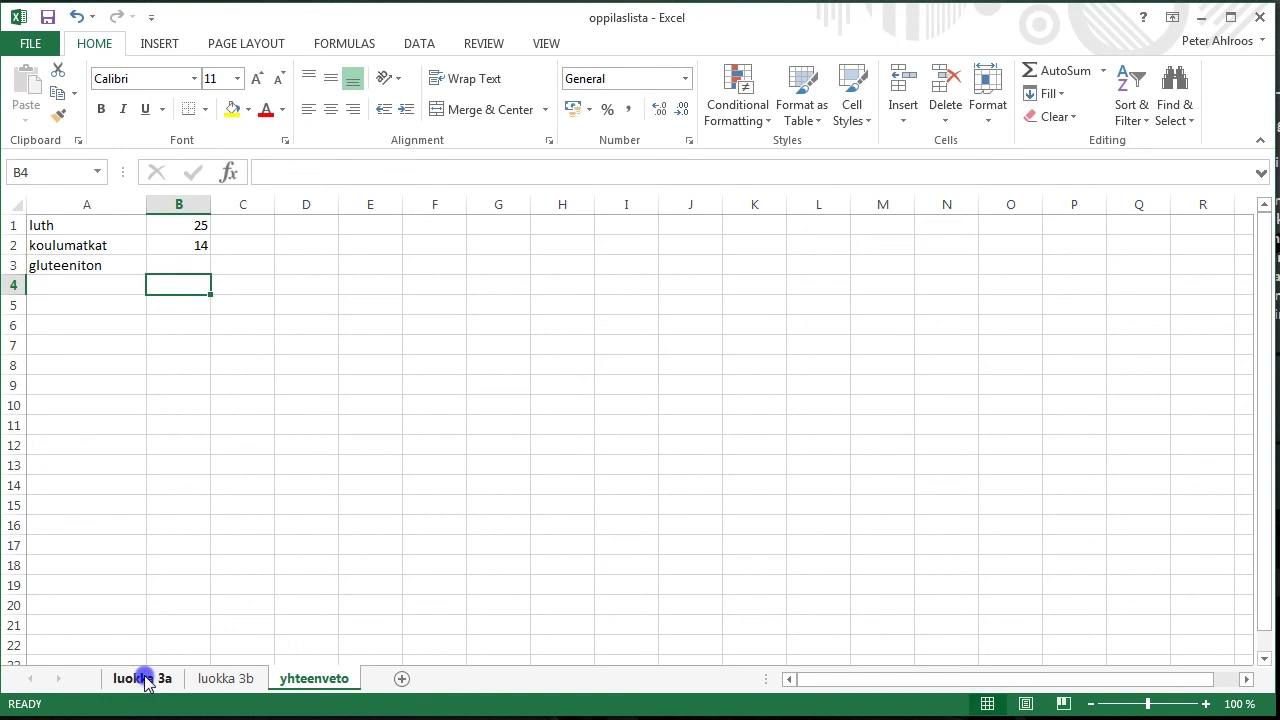